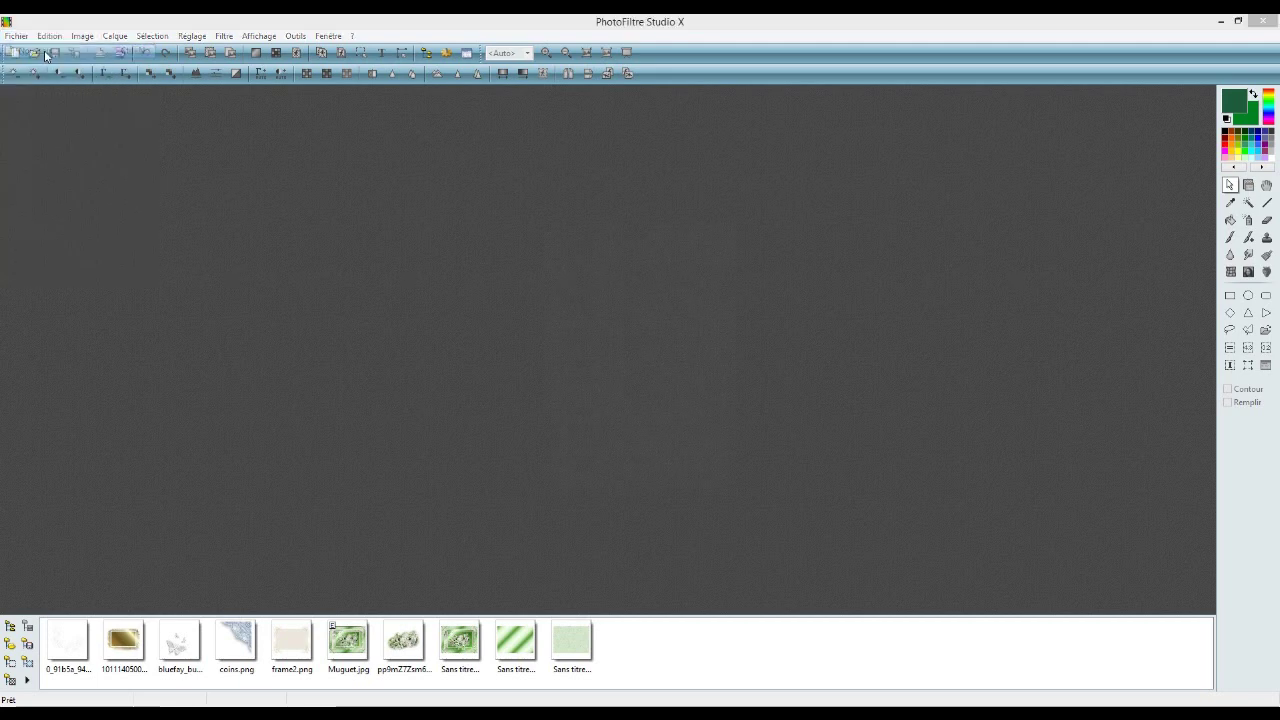
# Create a new 800 × 600 pixel image at 72 pixels per inch with a white background
pyautogui.click(590, 317)
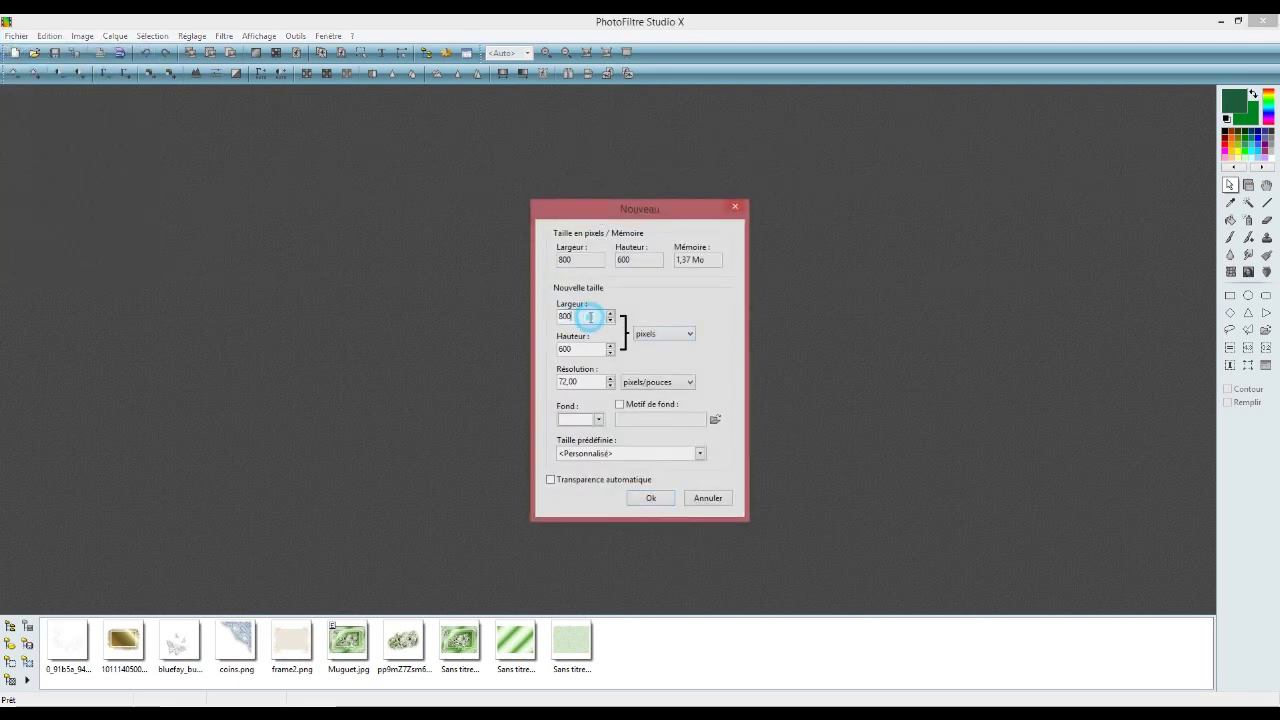
pyautogui.click(586, 348)
pyautogui.click(585, 381)
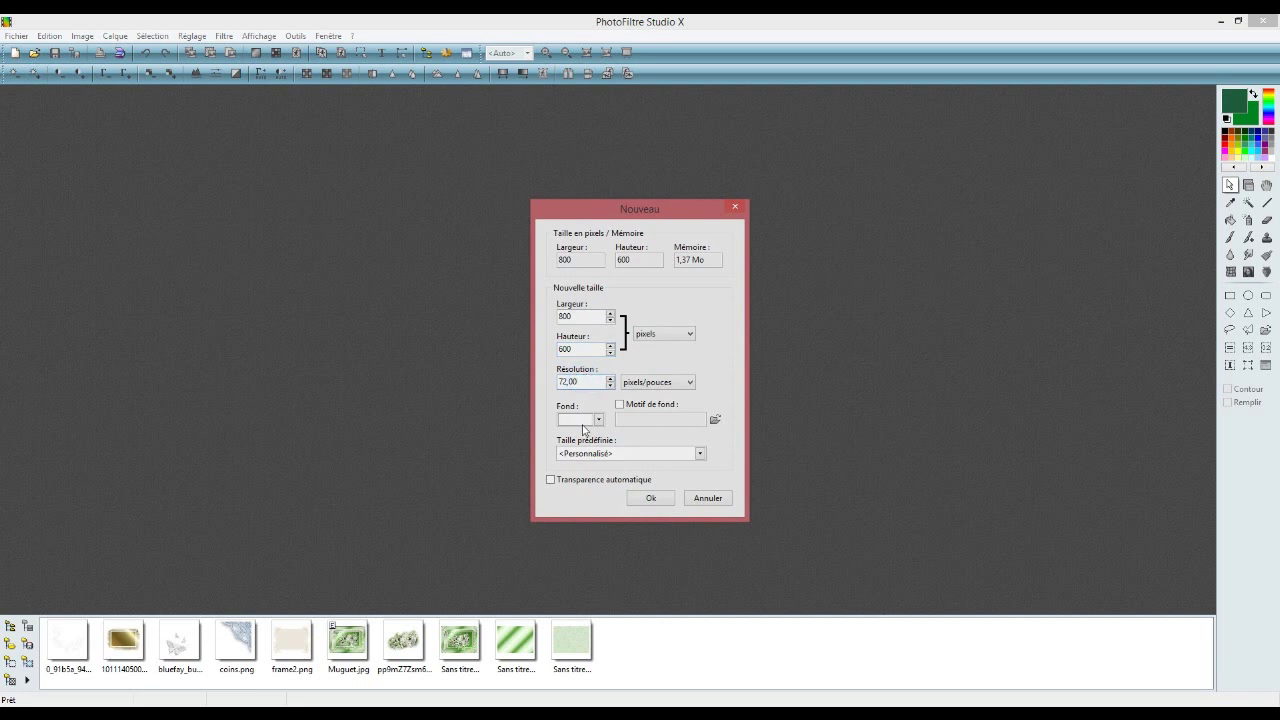
pyautogui.click(648, 500)
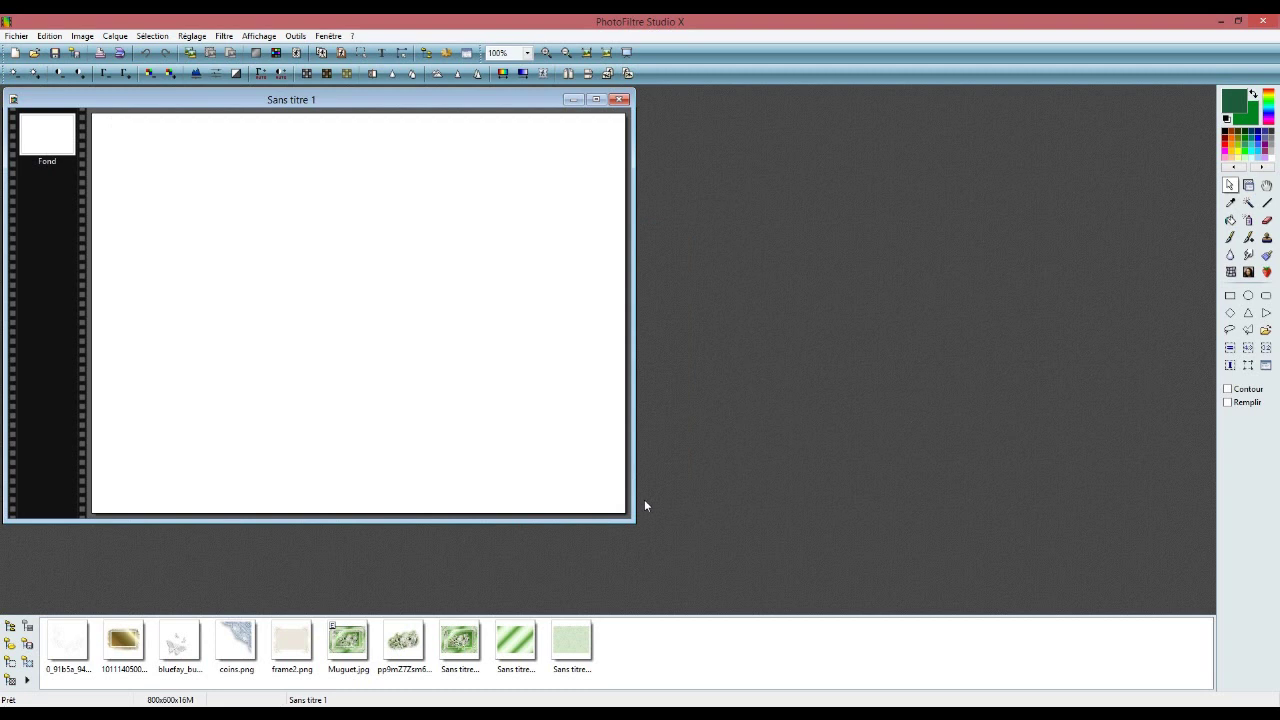
# Add the green diagonal-stripe image as a layer and merge it with the background layer beneath
pyautogui.click(300, 106)
pyautogui.moveTo(326, 133); pyautogui.dragTo(572, 147)
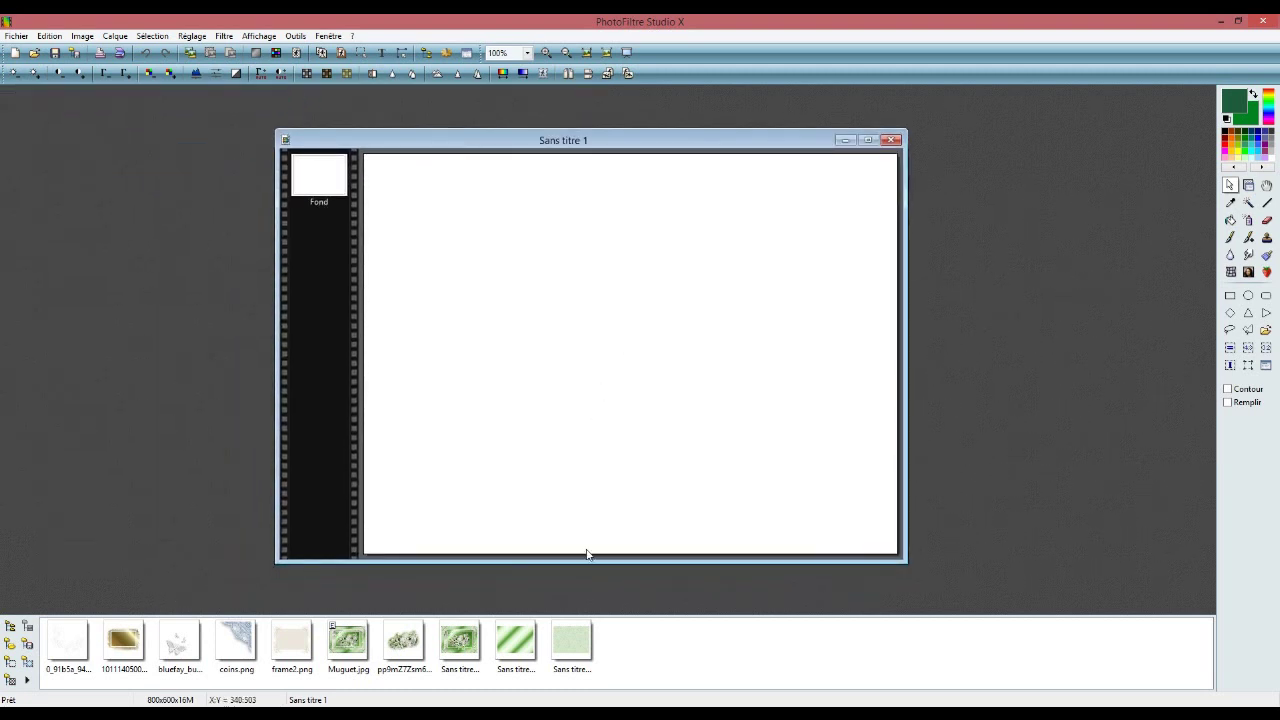
pyautogui.moveTo(522, 651); pyautogui.dragTo(537, 321)
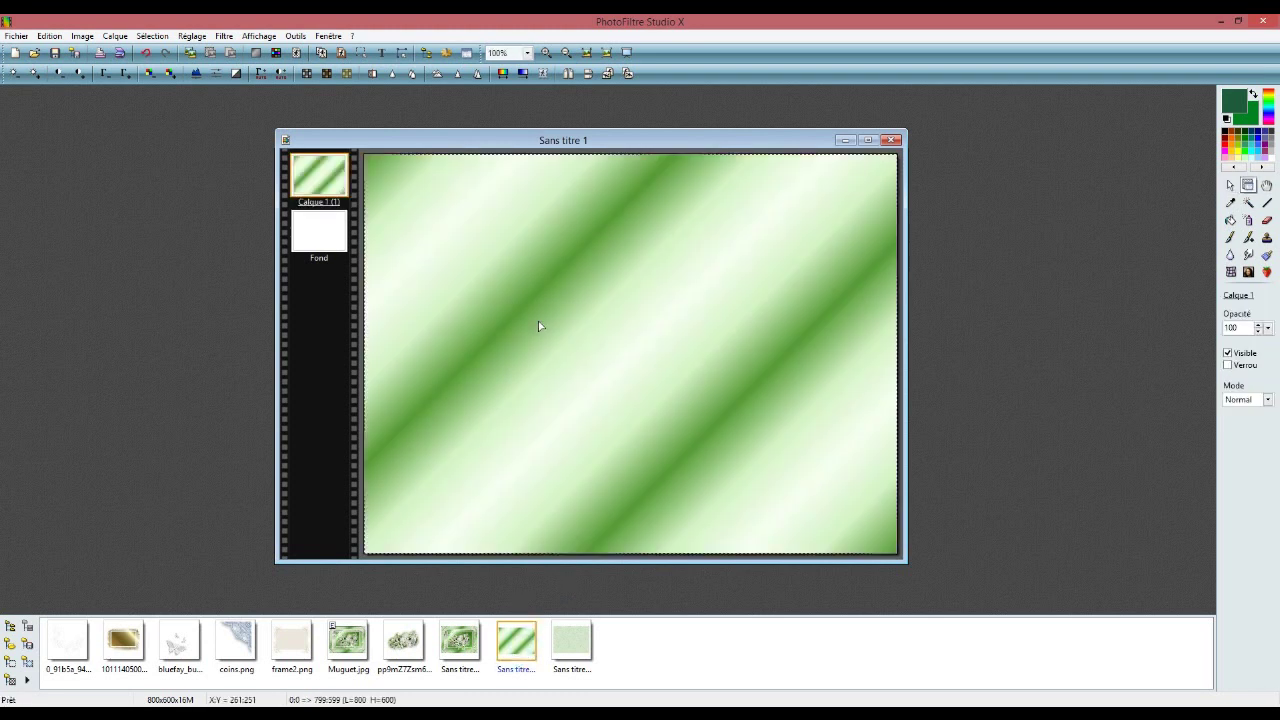
pyautogui.rightClick(330, 189)
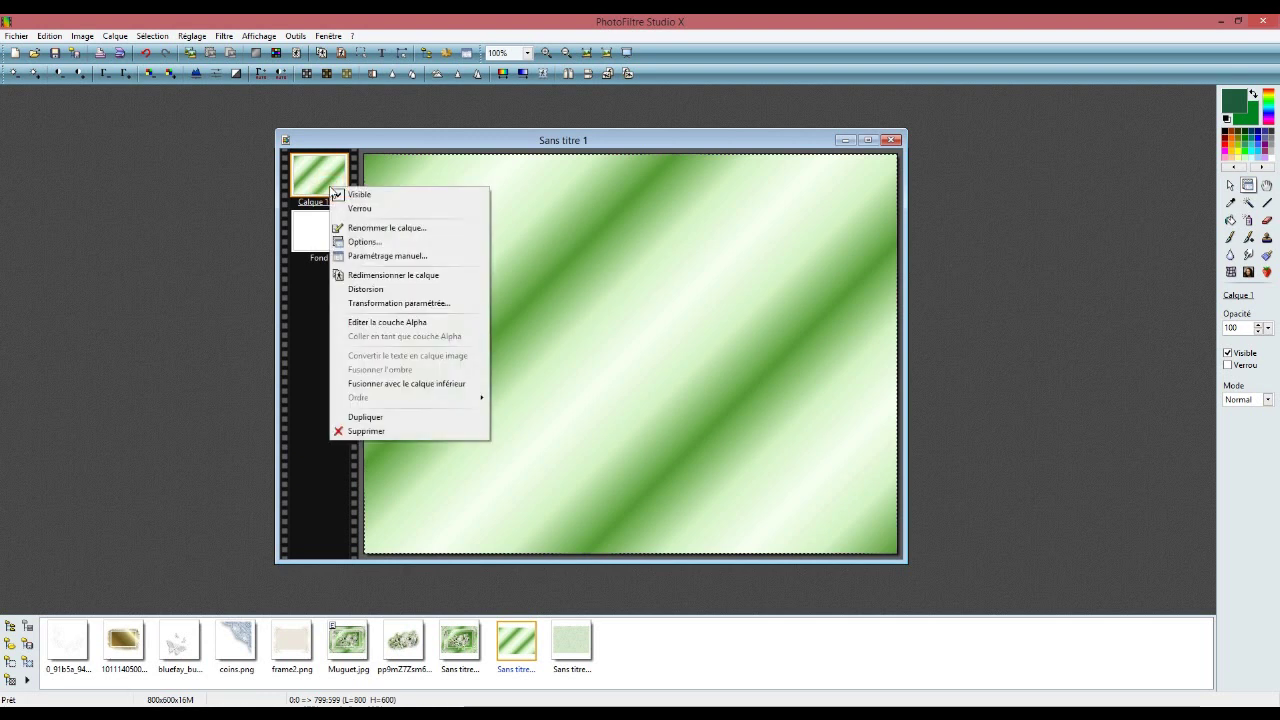
pyautogui.click(404, 388)
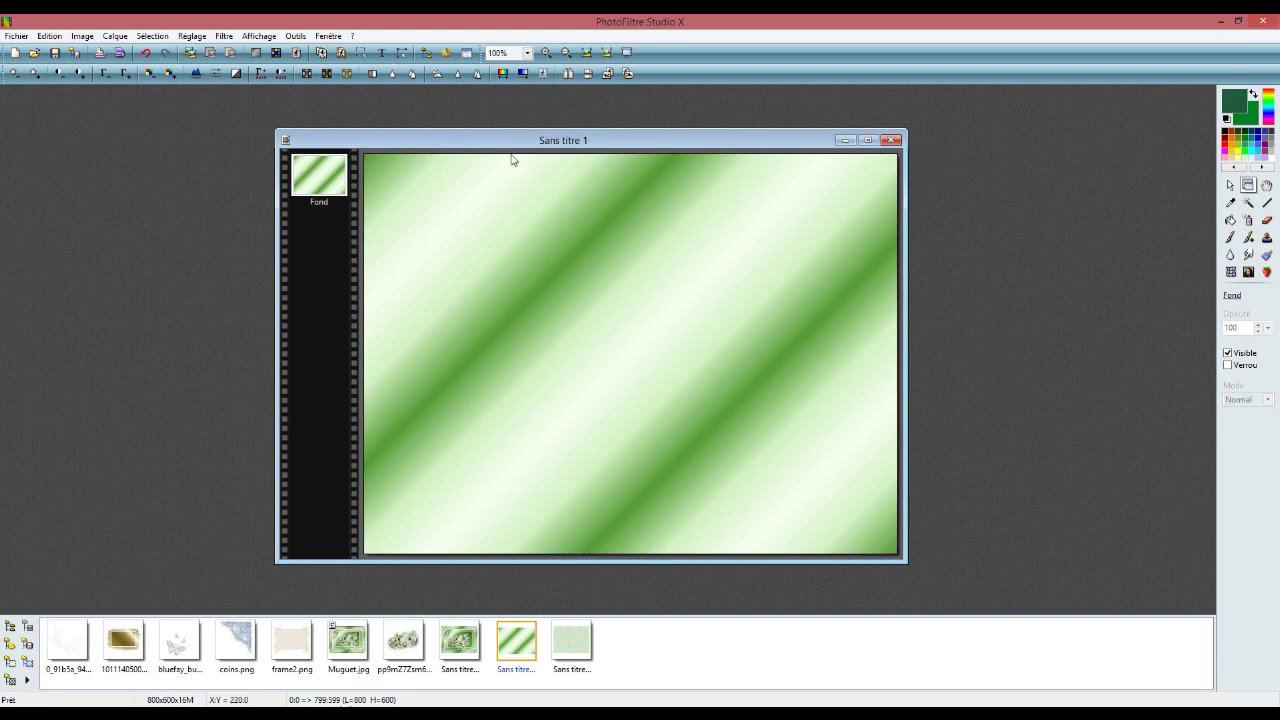
# Add the pale green swirl texture as a new layer and set its blend mode to Produit
pyautogui.moveTo(509, 138); pyautogui.dragTo(447, 125)
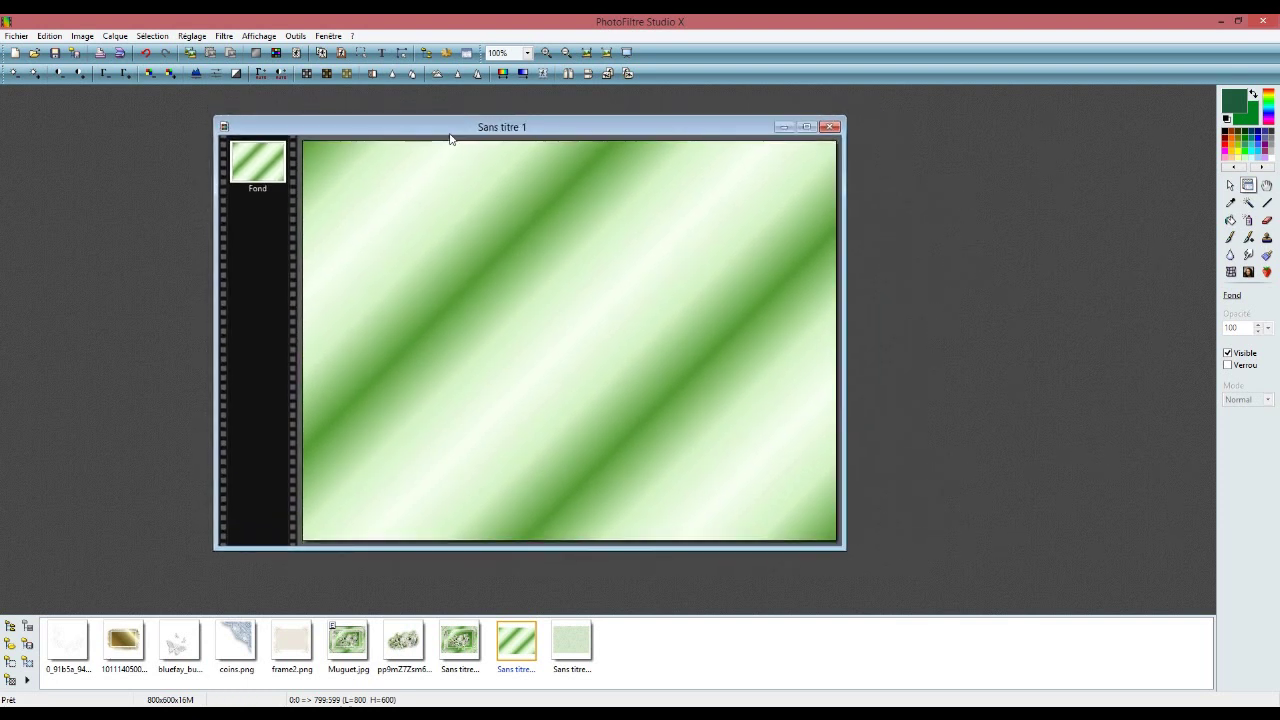
pyautogui.click(578, 650)
pyautogui.moveTo(587, 657); pyautogui.dragTo(560, 367)
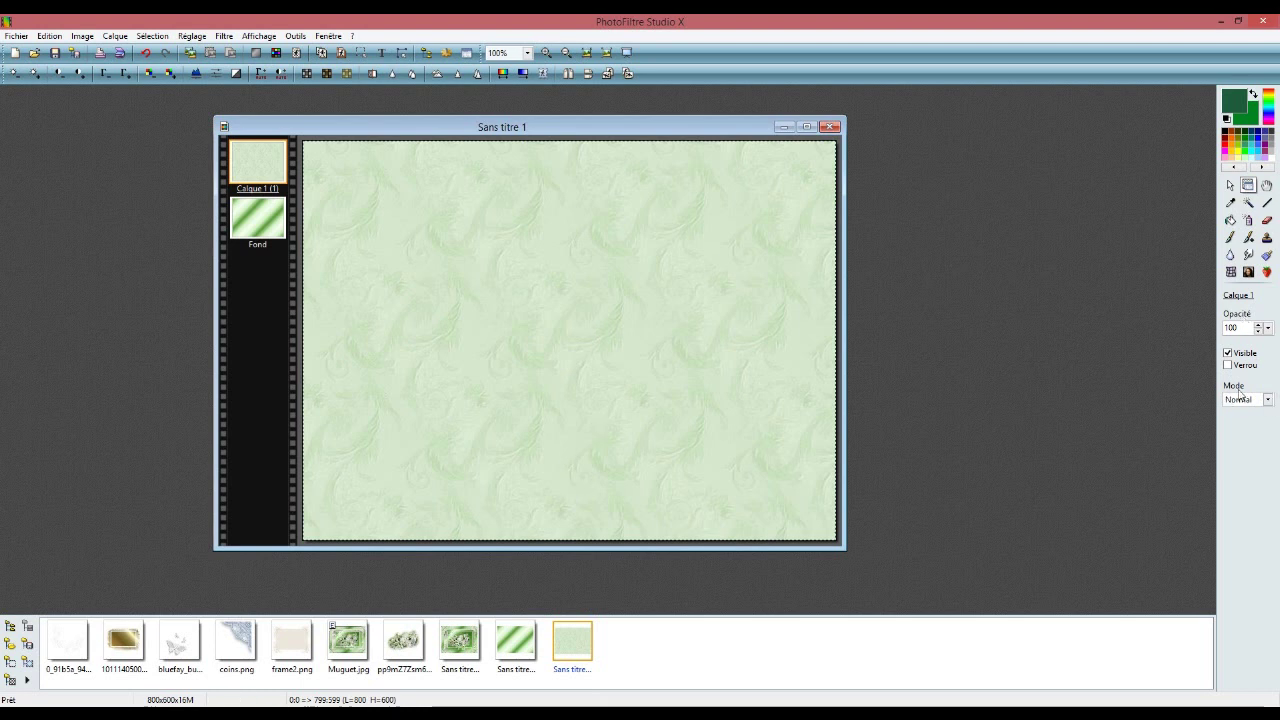
pyautogui.click(1239, 400)
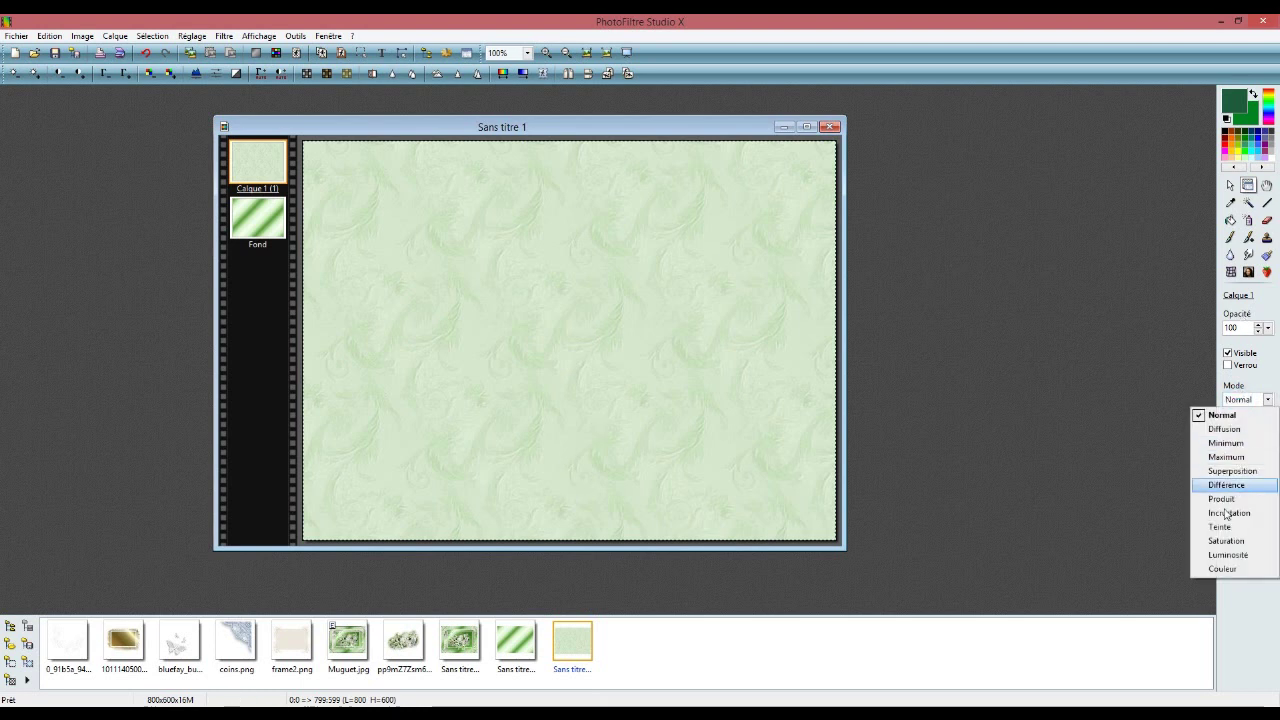
pyautogui.click(1226, 498)
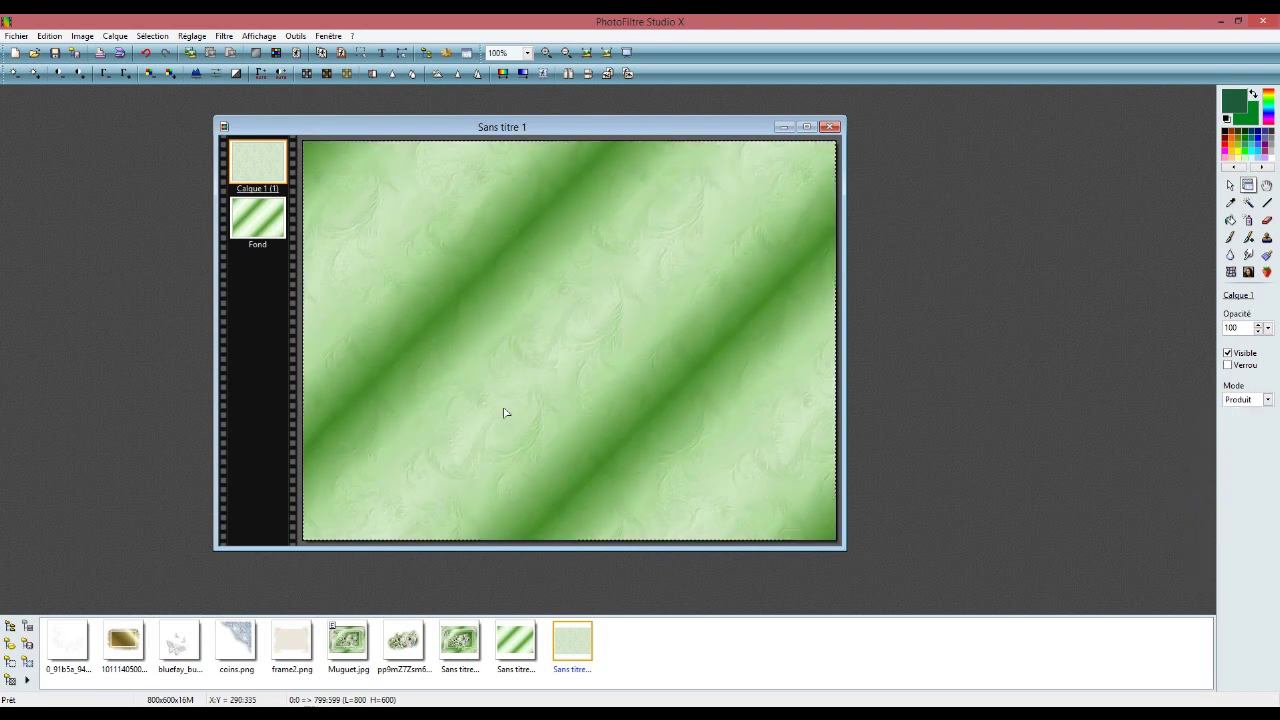
# Add frame2.png as a new layer above the green texture
pyautogui.click(294, 653)
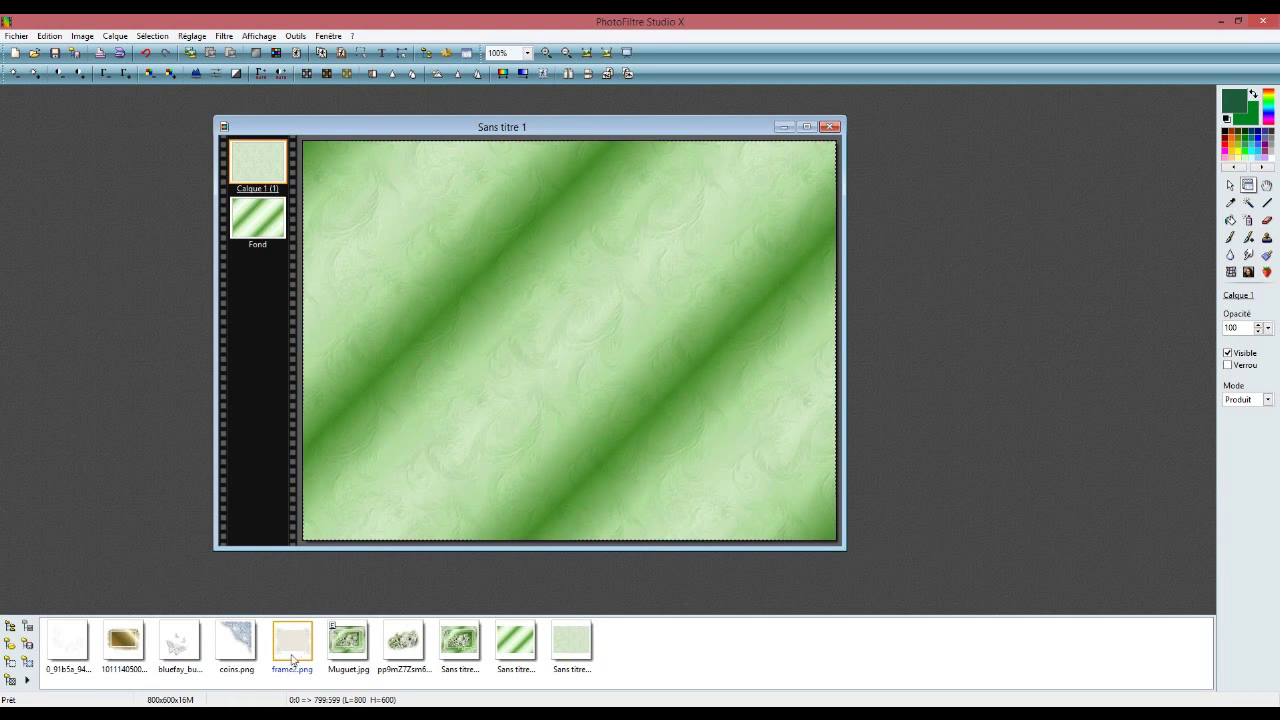
pyautogui.moveTo(296, 653); pyautogui.dragTo(533, 334)
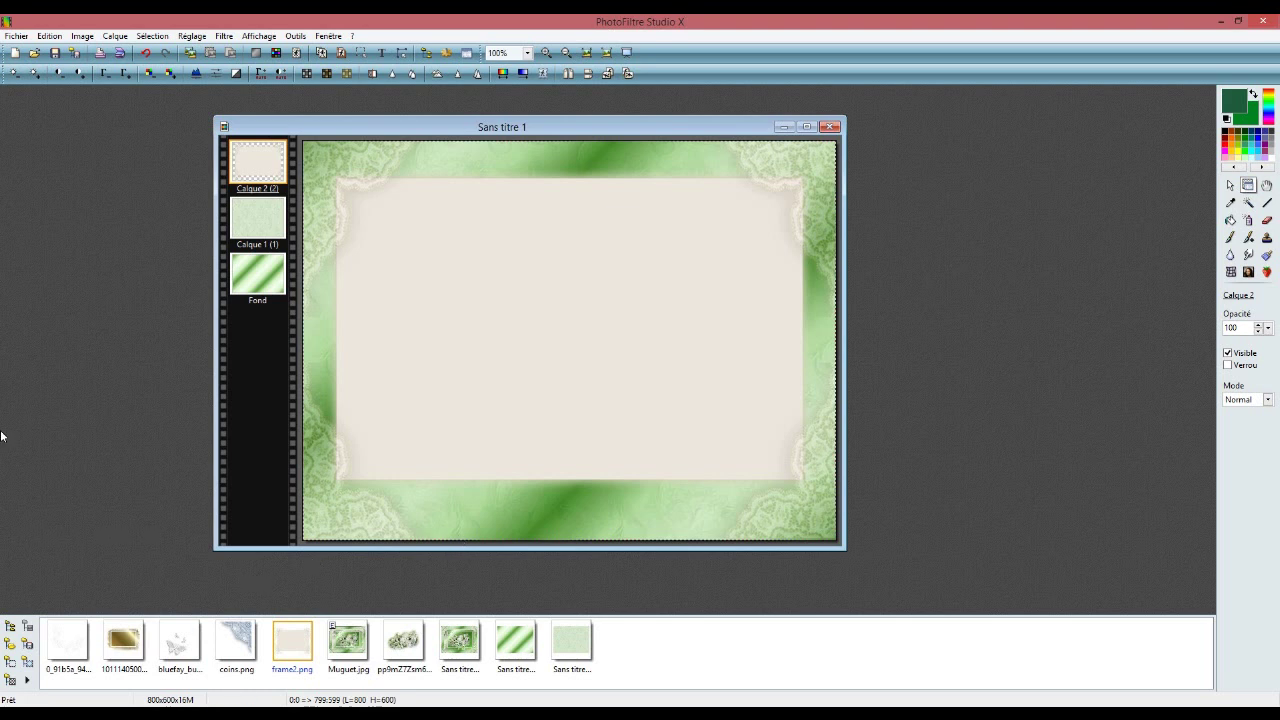
pyautogui.click(516, 126)
pyautogui.moveTo(520, 135); pyautogui.dragTo(552, 158)
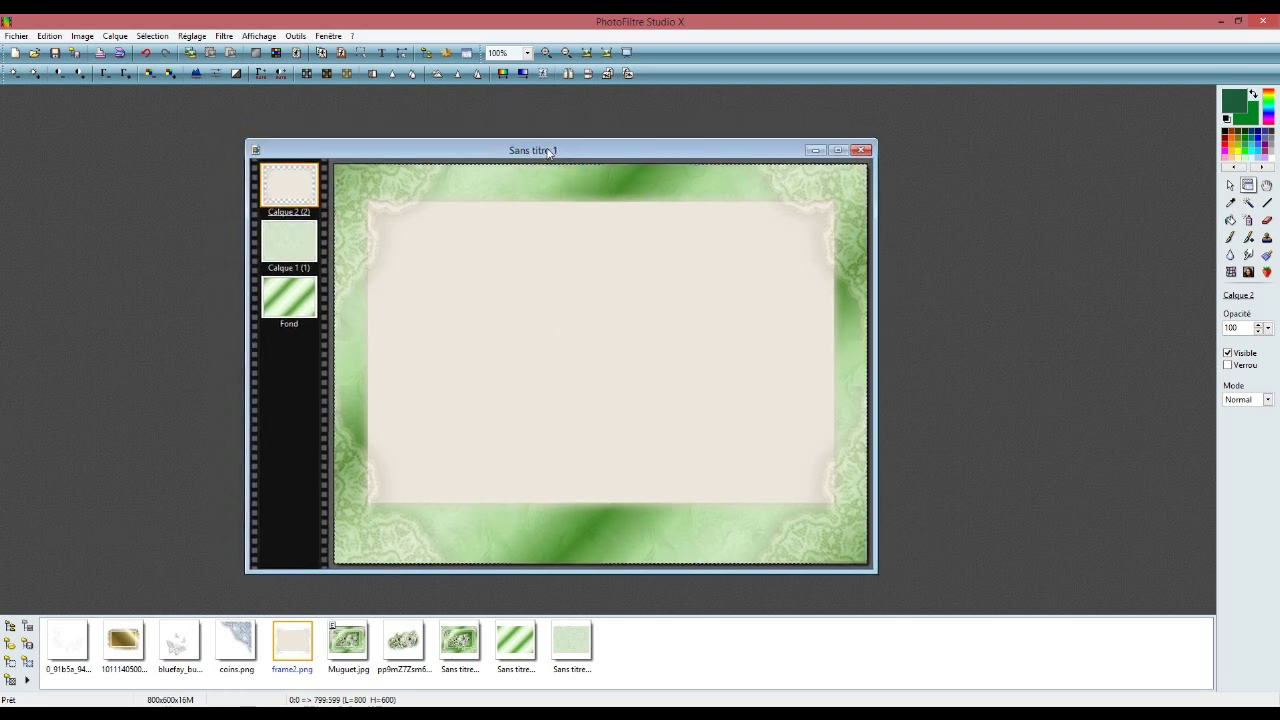
# Add the gold frame image as a new layer and recolor it green with a 100° hue using Méthode 2 / Teinte
pyautogui.click(137, 643)
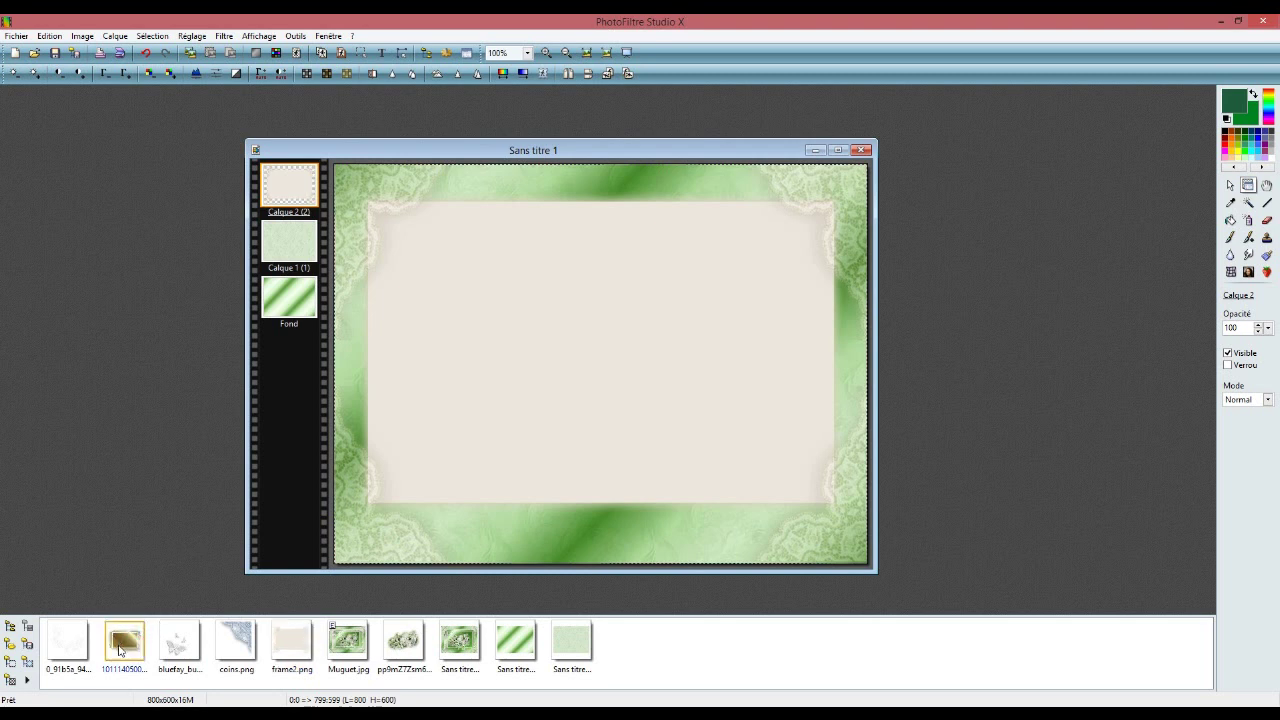
pyautogui.moveTo(558, 363); pyautogui.dragTo(569, 346)
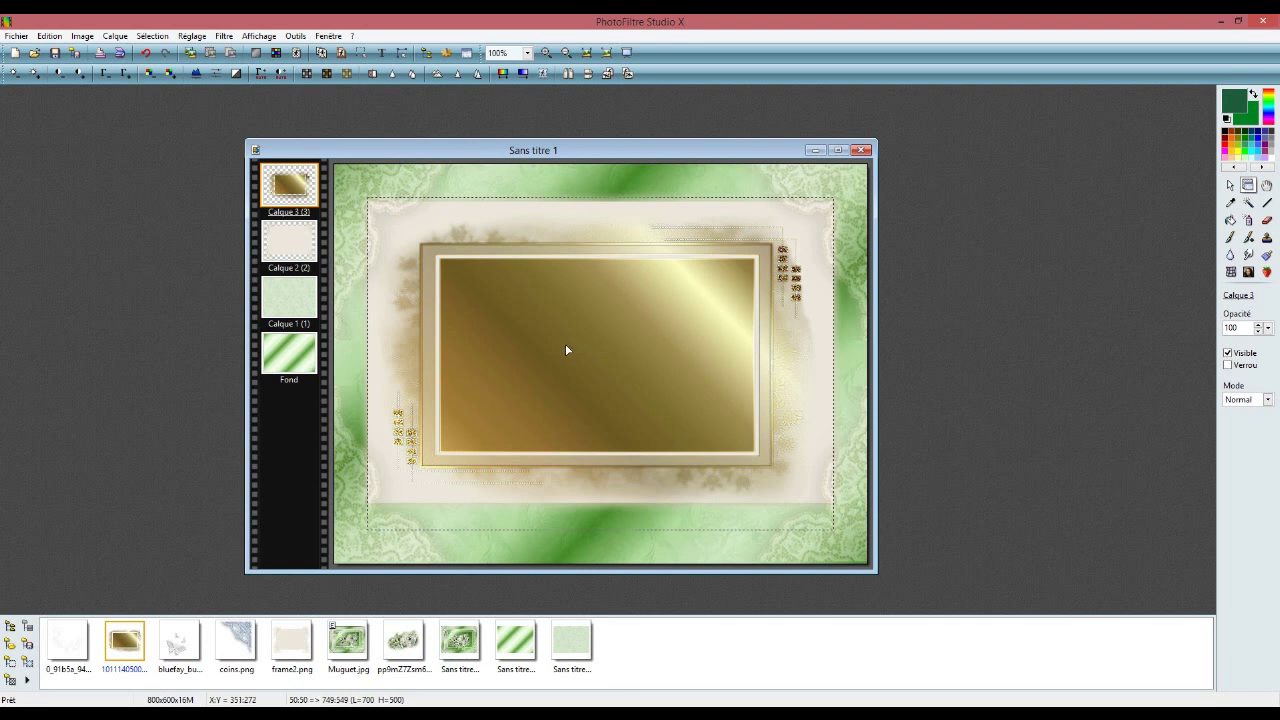
pyautogui.click(505, 81)
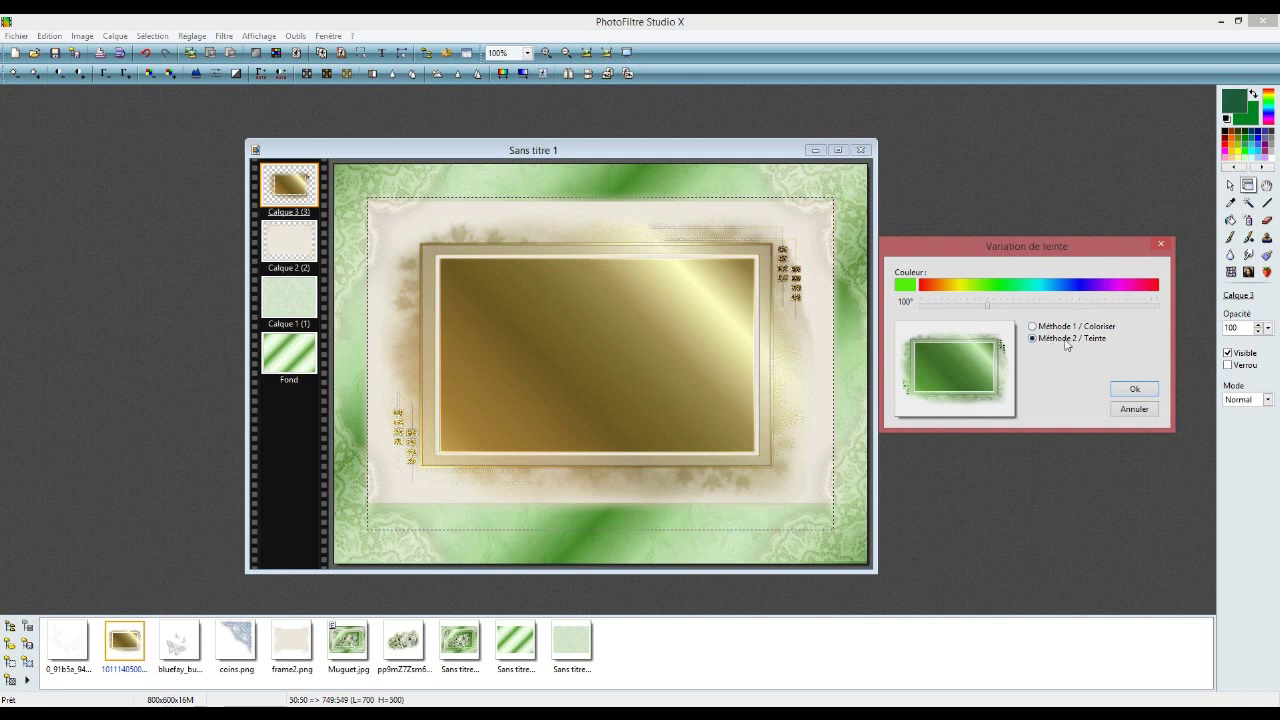
pyautogui.click(1134, 388)
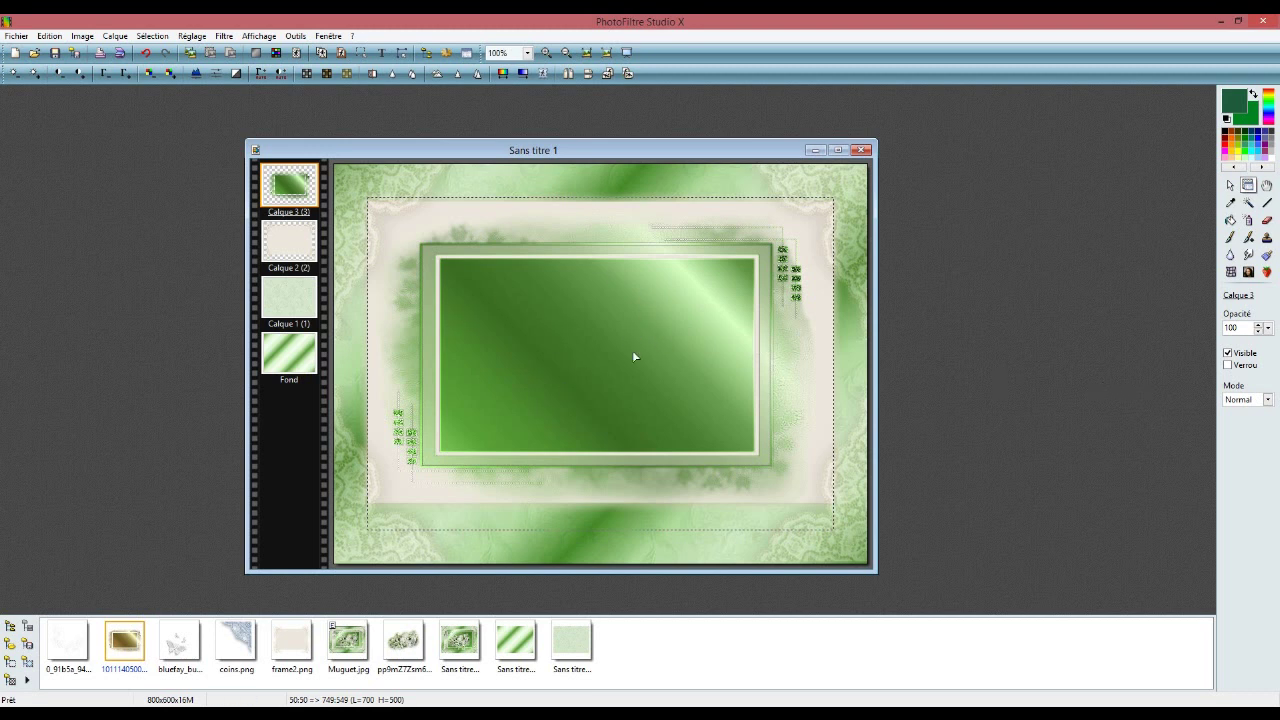
# Flip the green frame layer horizontally and resize it to 770 × 550 pixels, keeping proportions and automatic centering
pyautogui.click(570, 74)
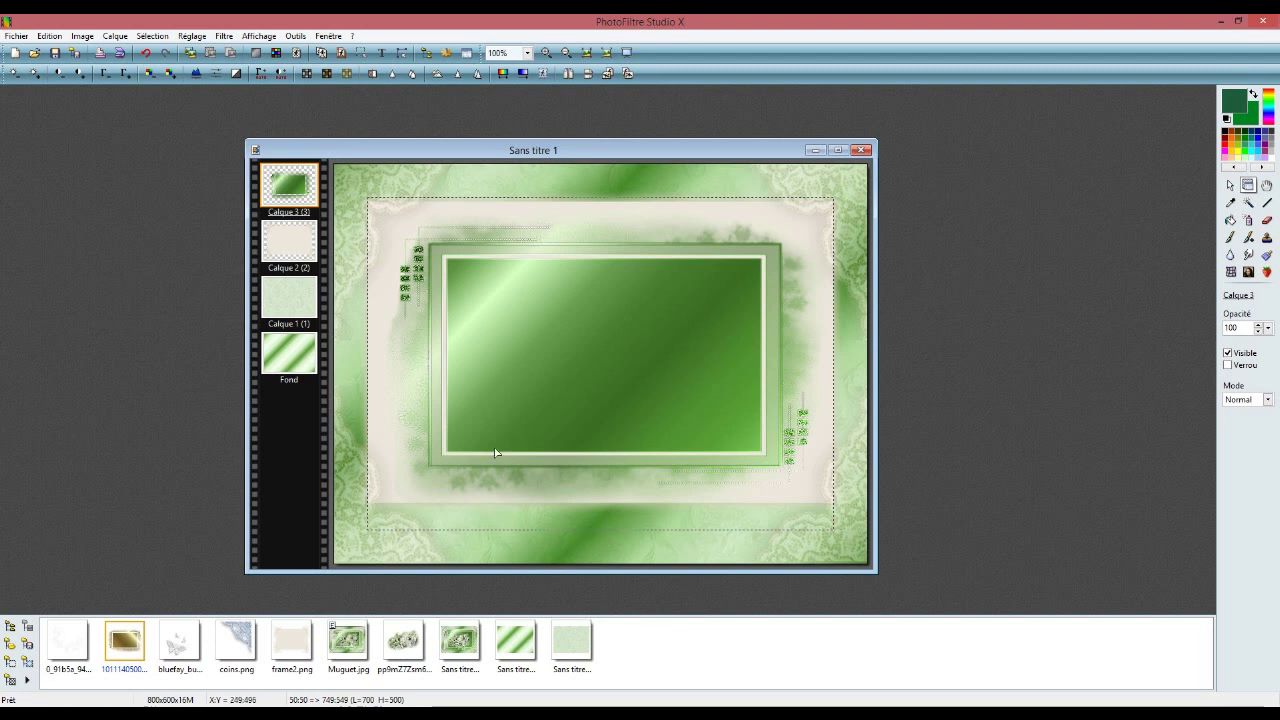
pyautogui.rightClick(471, 302)
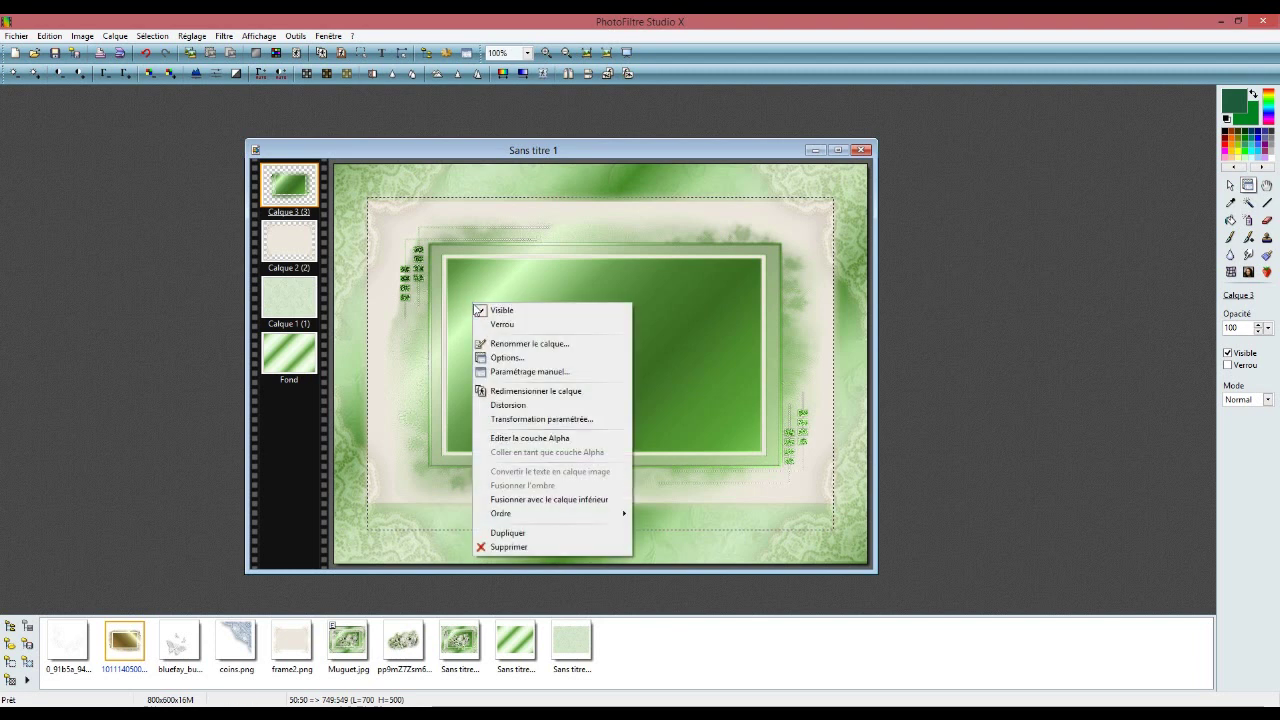
pyautogui.click(518, 373)
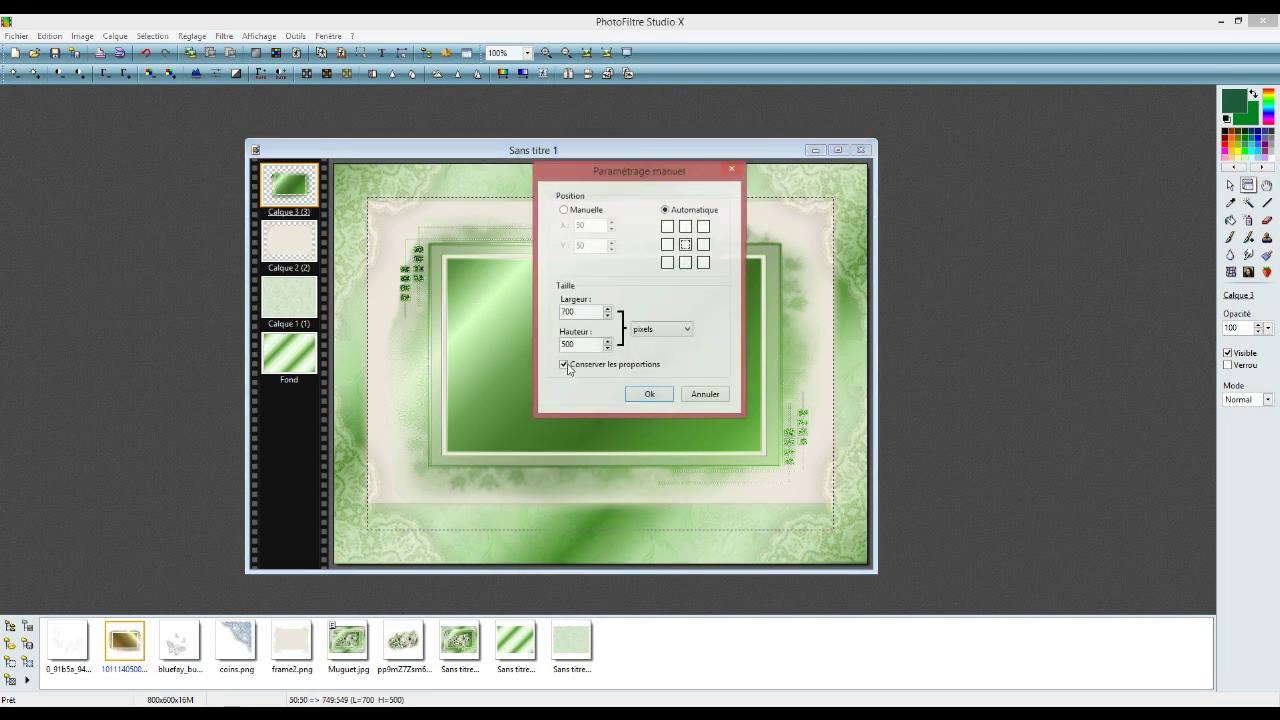
pyautogui.doubleClick(578, 311)
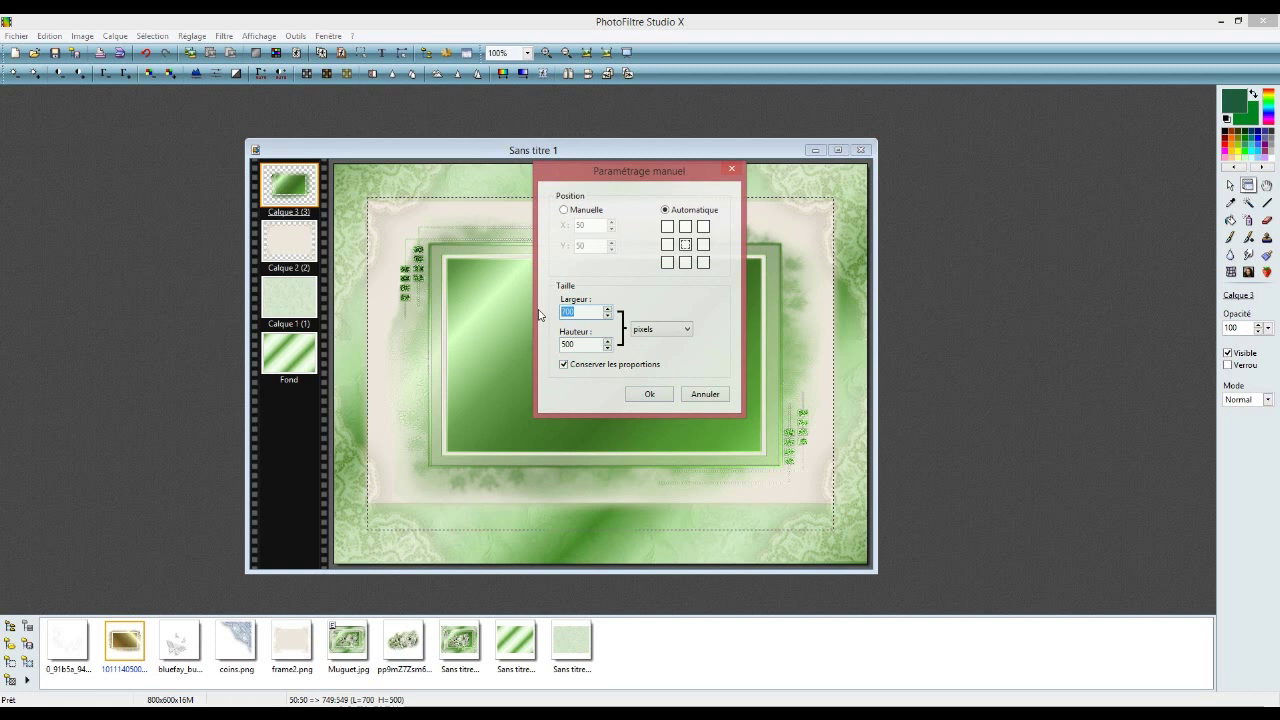
pyautogui.write('77')
pyautogui.press('BackSpace')
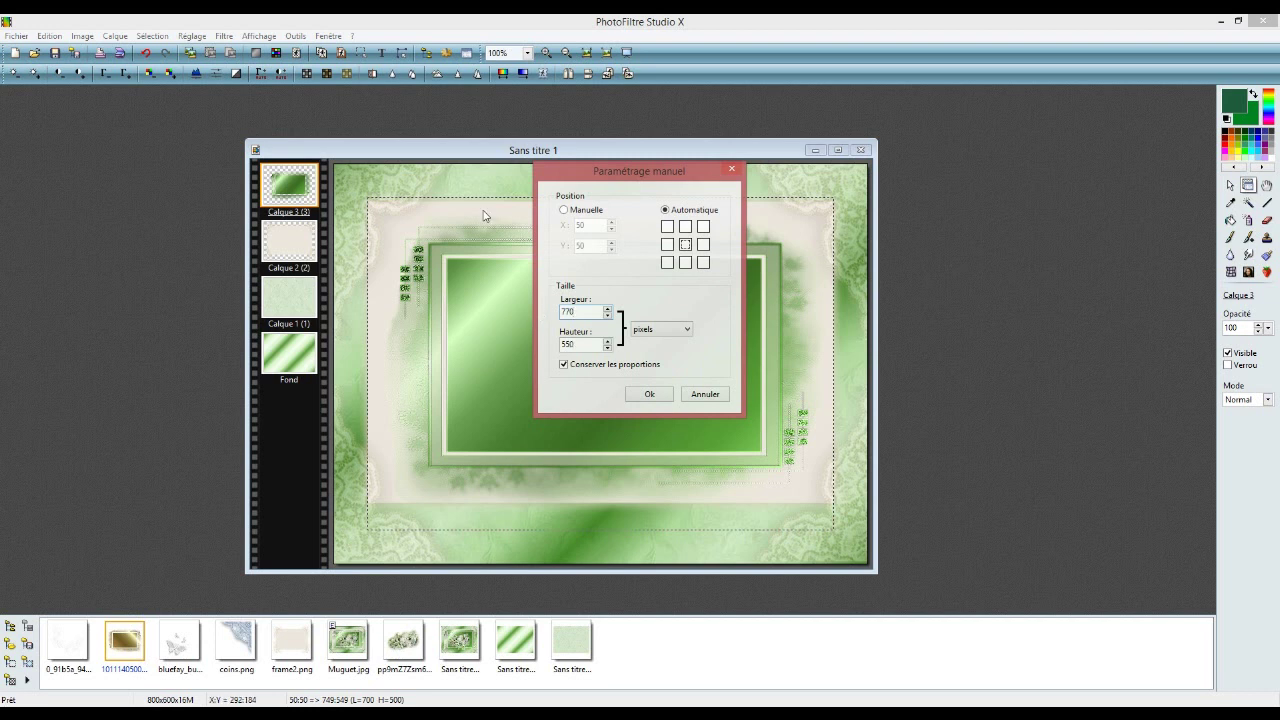
pyautogui.click(638, 399)
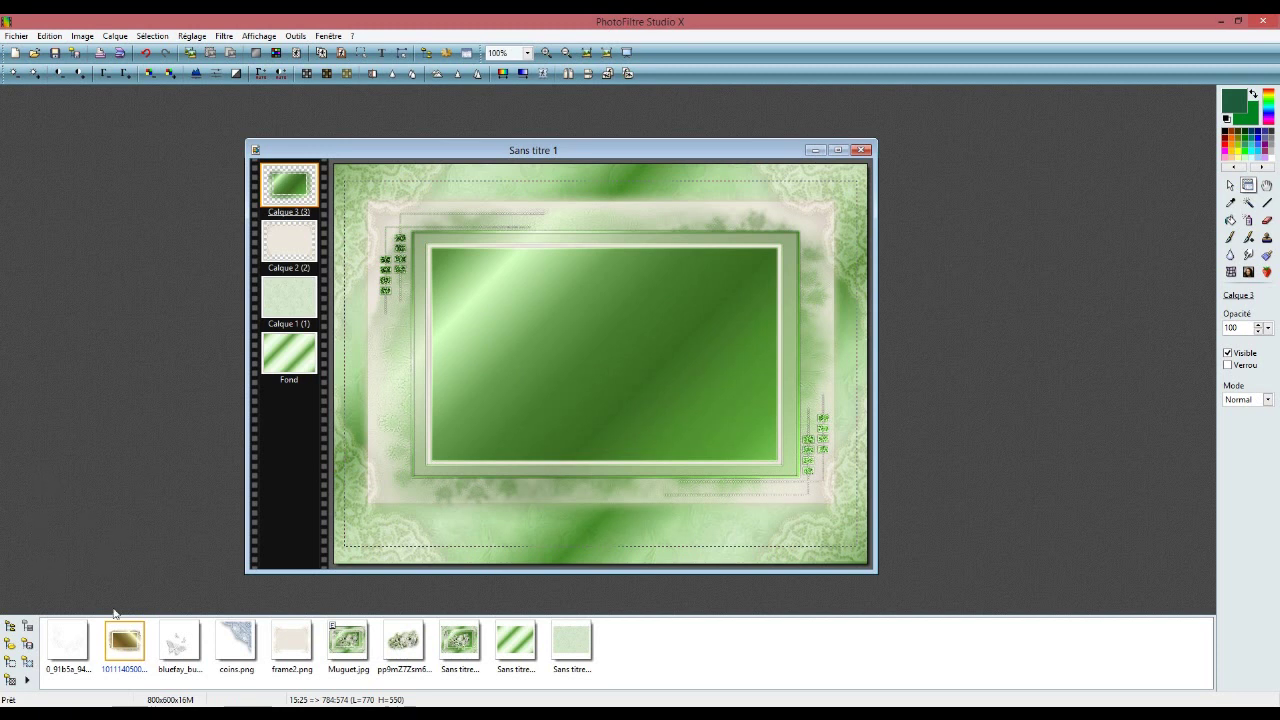
# Add the translucent white flowers image and the white rose bouquet image as new layers on top
pyautogui.click(56, 648)
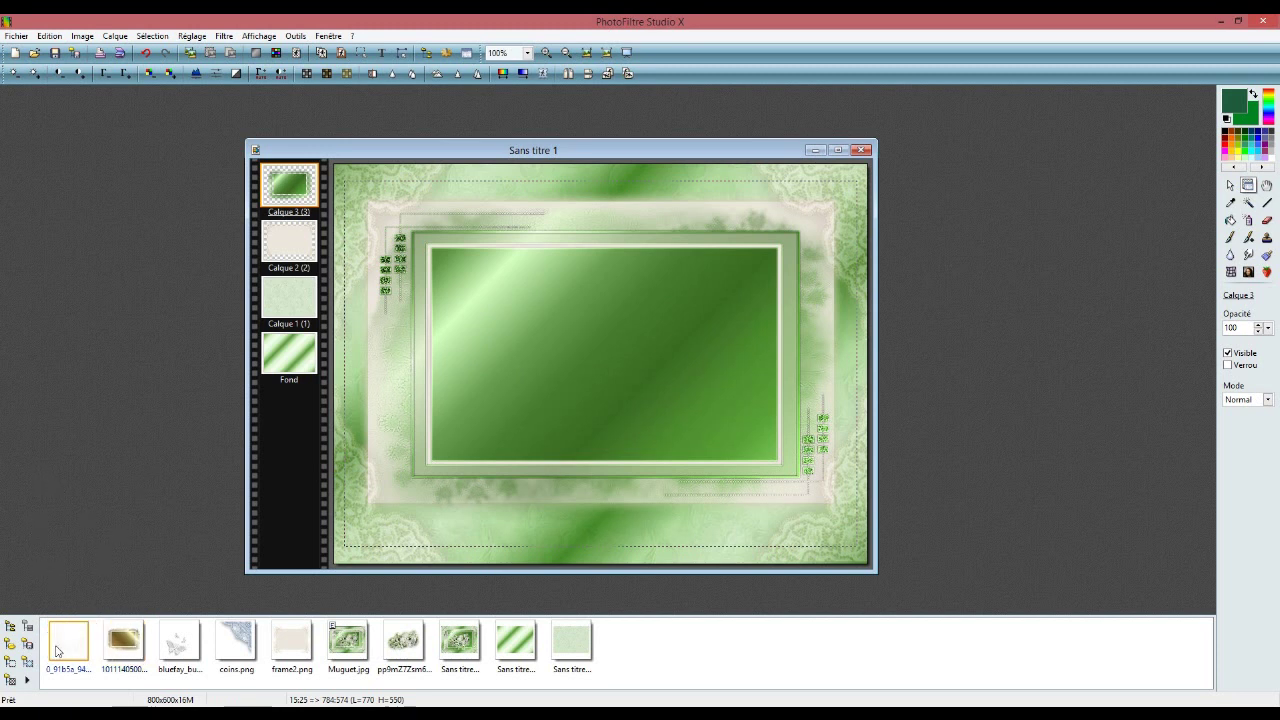
pyautogui.moveTo(56, 651); pyautogui.dragTo(571, 351)
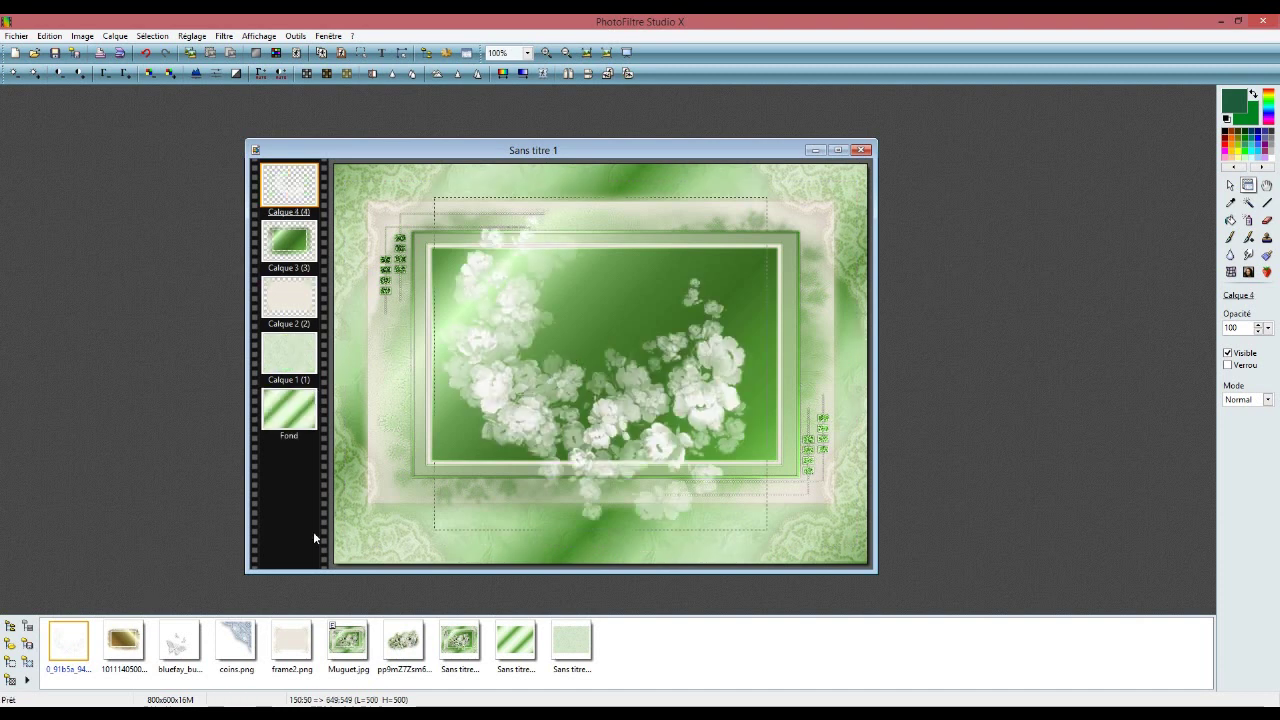
pyautogui.click(397, 650)
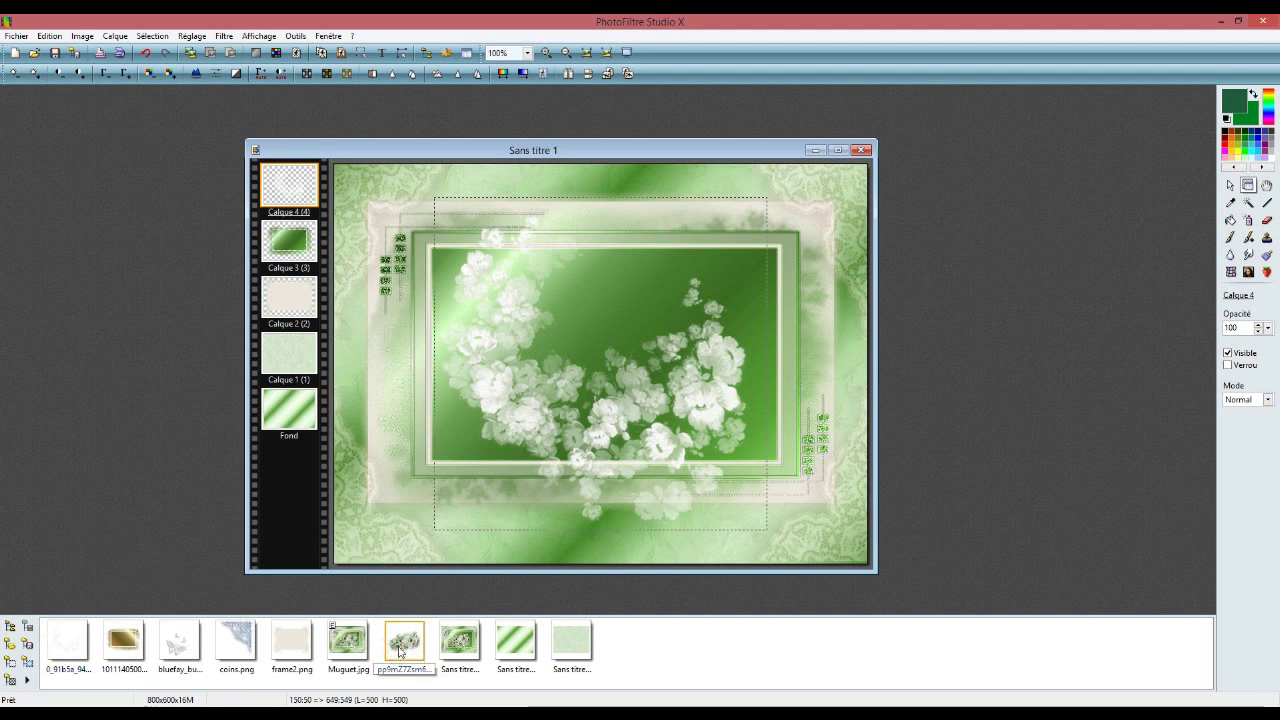
pyautogui.moveTo(400, 652); pyautogui.dragTo(565, 370)
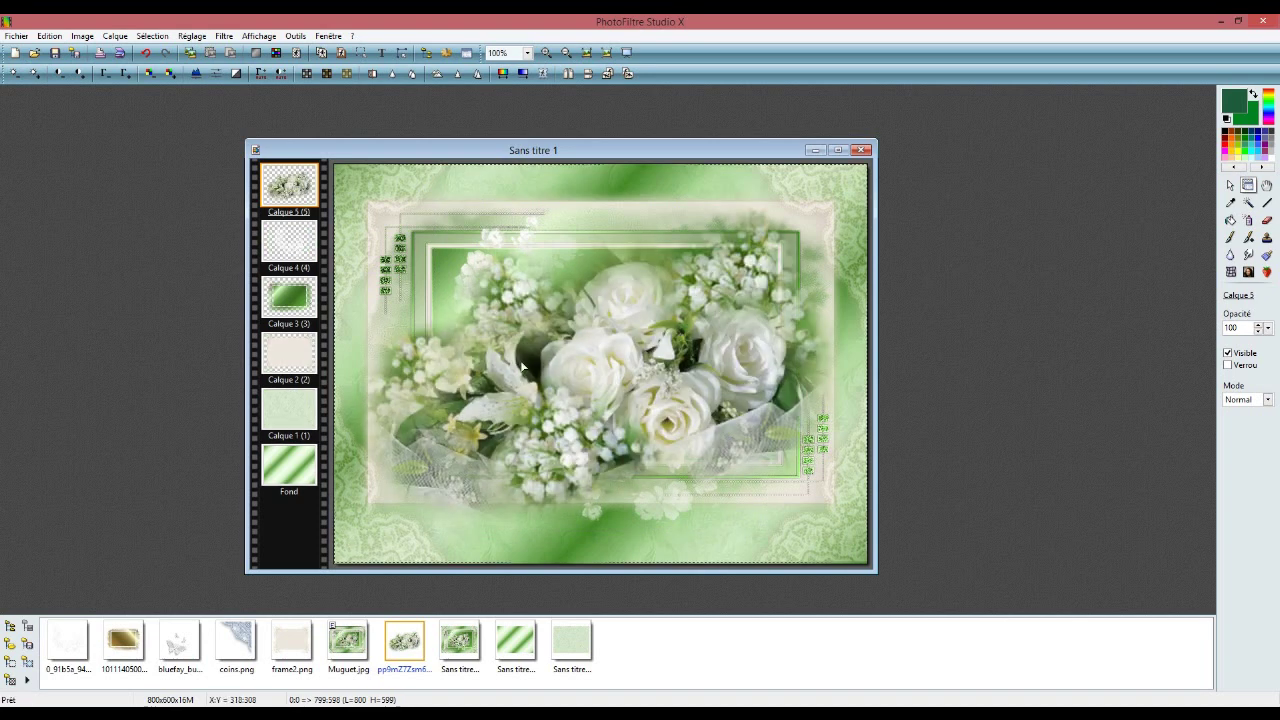
# Scale the white rose bouquet layer to 70% and center it inside the green frame, at about X 134, Y 69
pyautogui.rightClick(542, 358)
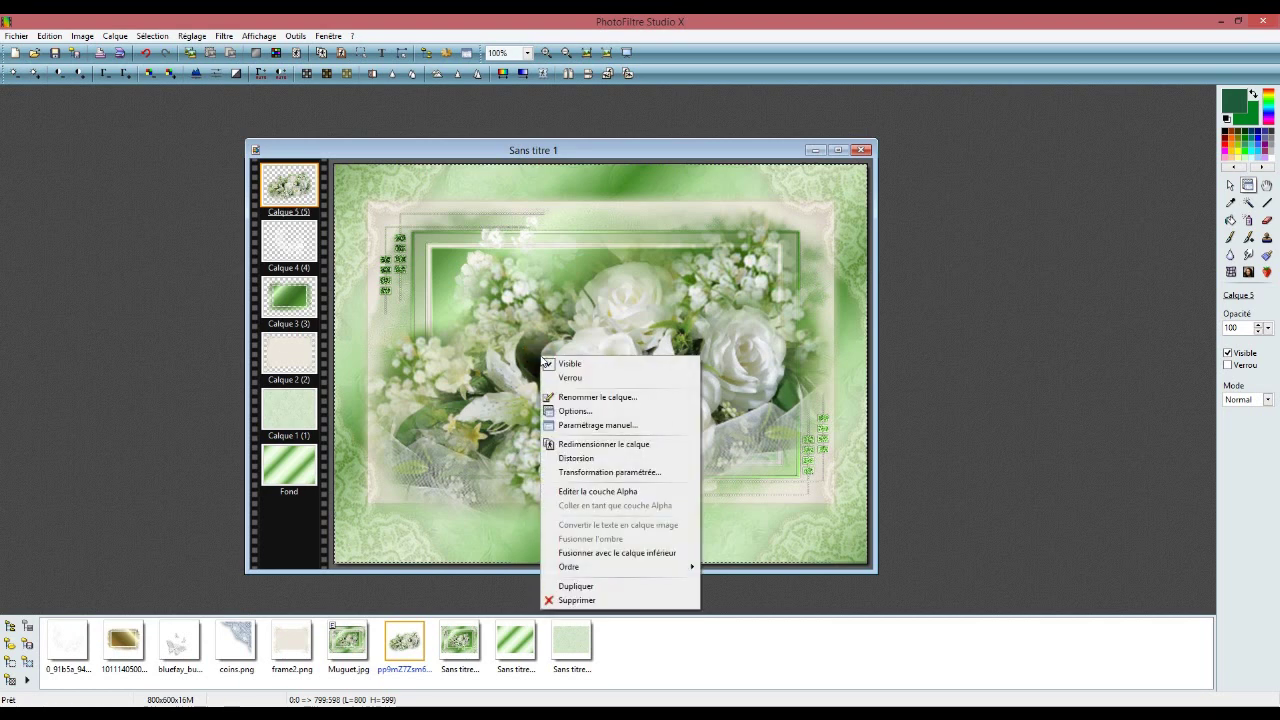
pyautogui.click(597, 473)
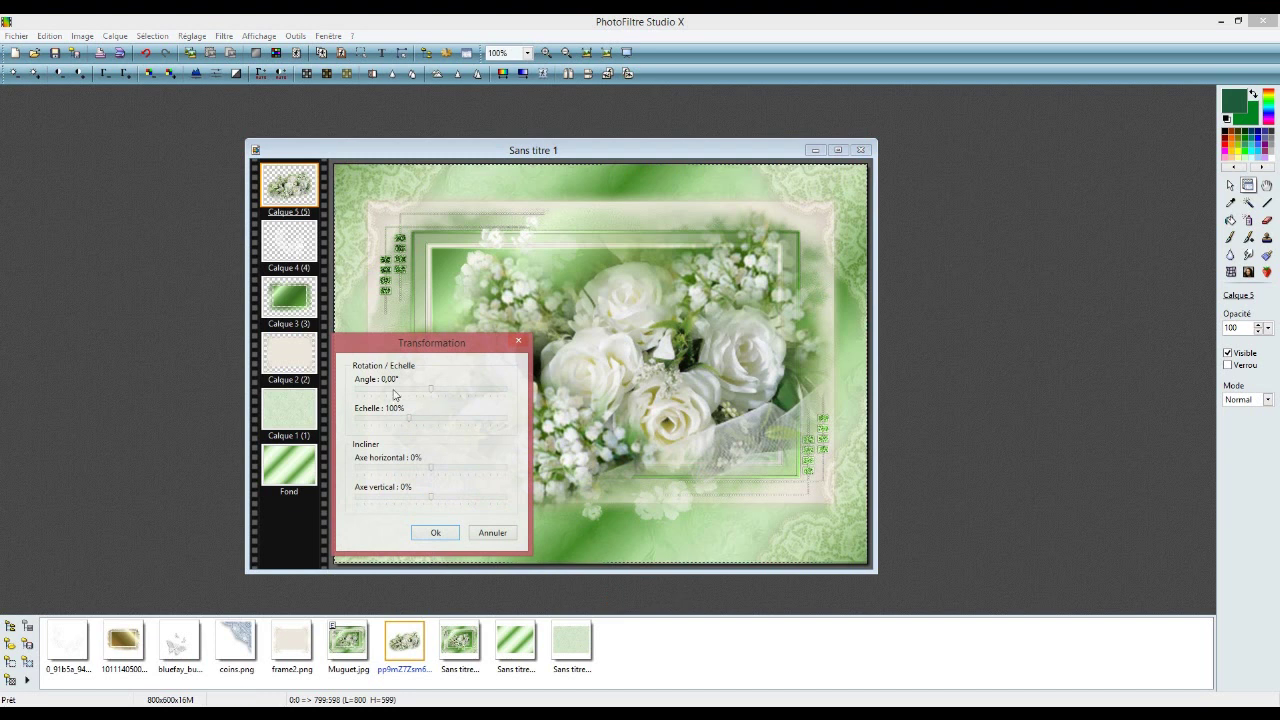
pyautogui.click(392, 420)
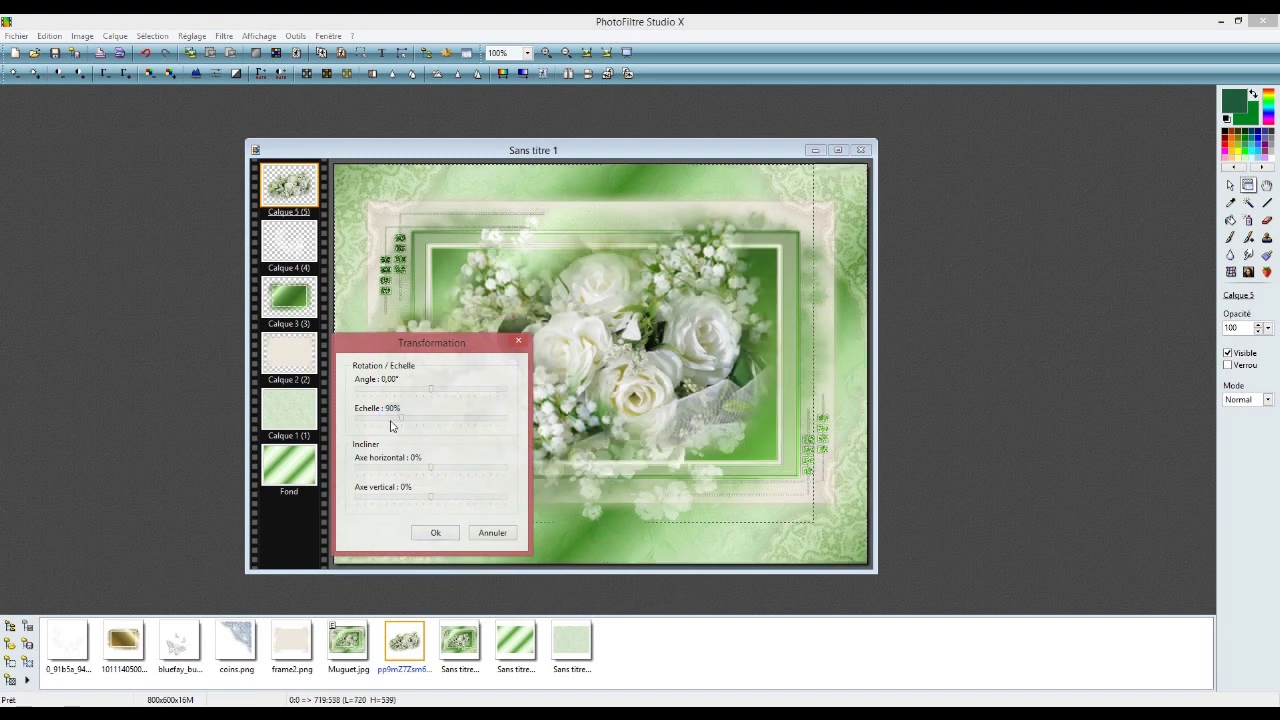
pyautogui.click(388, 420)
pyautogui.click(382, 418)
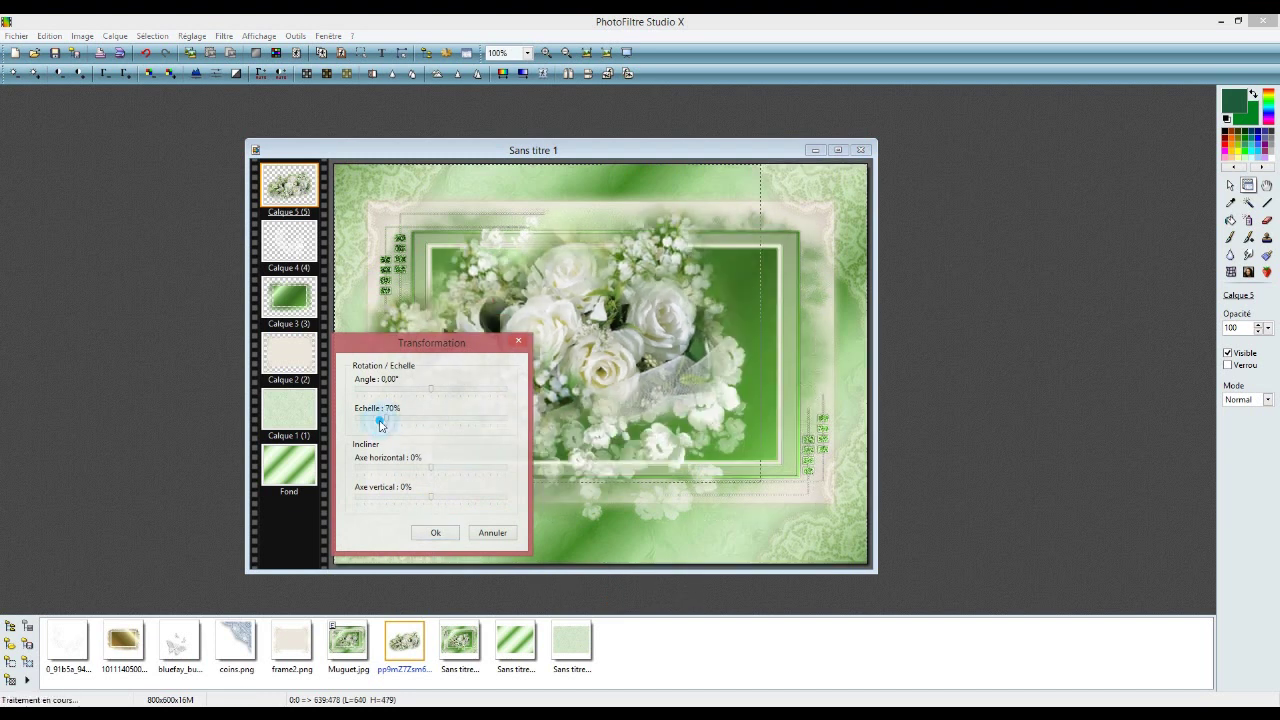
pyautogui.click(427, 536)
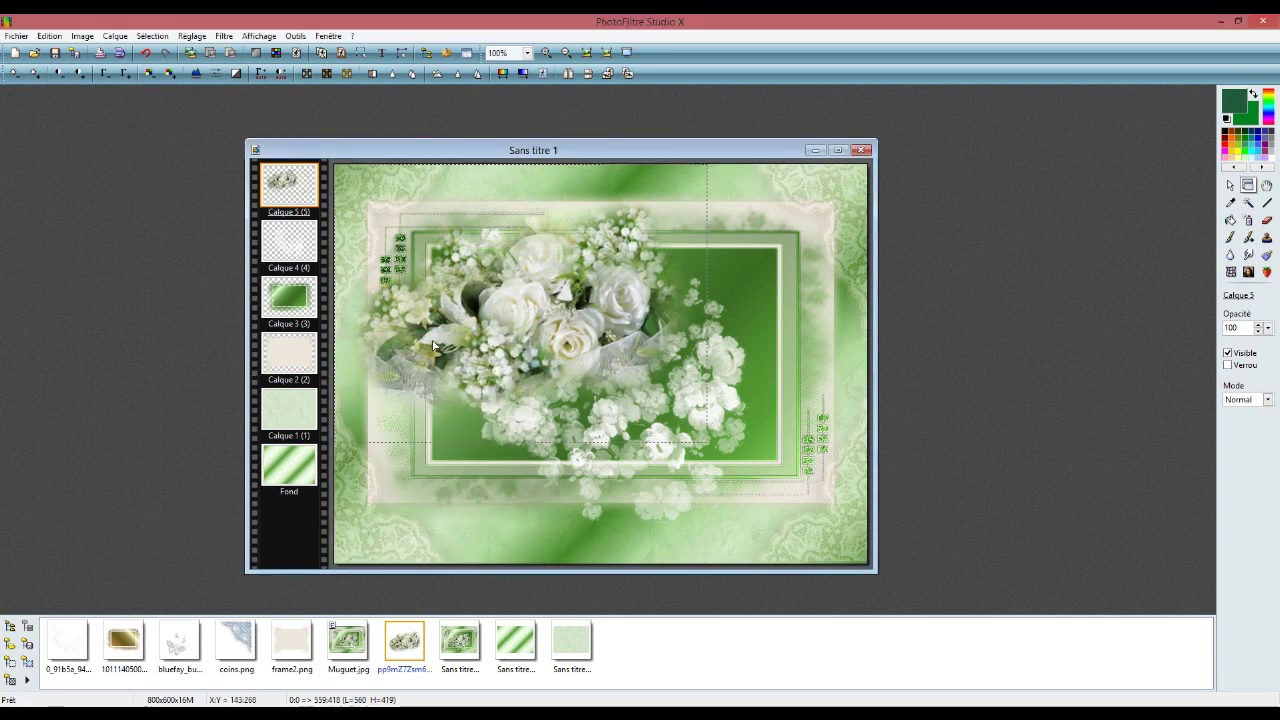
pyautogui.moveTo(490, 336); pyautogui.dragTo(588, 381)
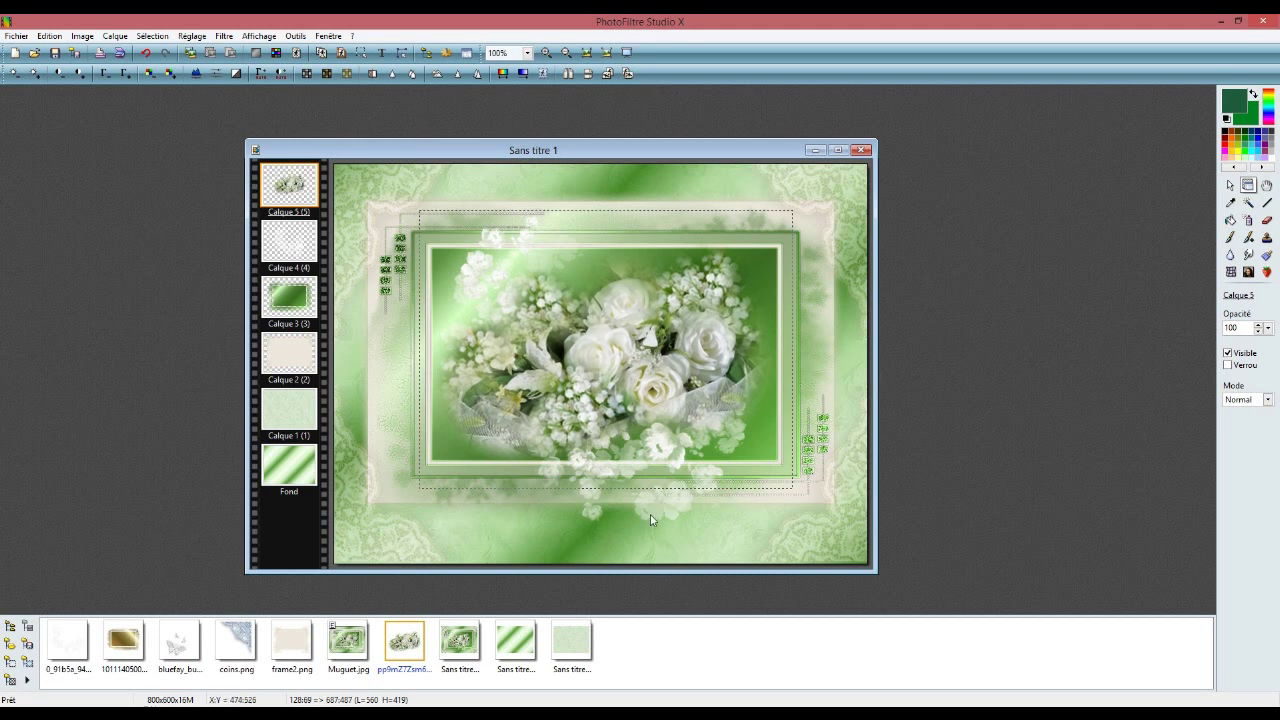
pyautogui.moveTo(592, 399)
pyautogui.mouseDown()
pyautogui.moveTo(603, 386)
pyautogui.moveTo(597, 397)
pyautogui.mouseUp()
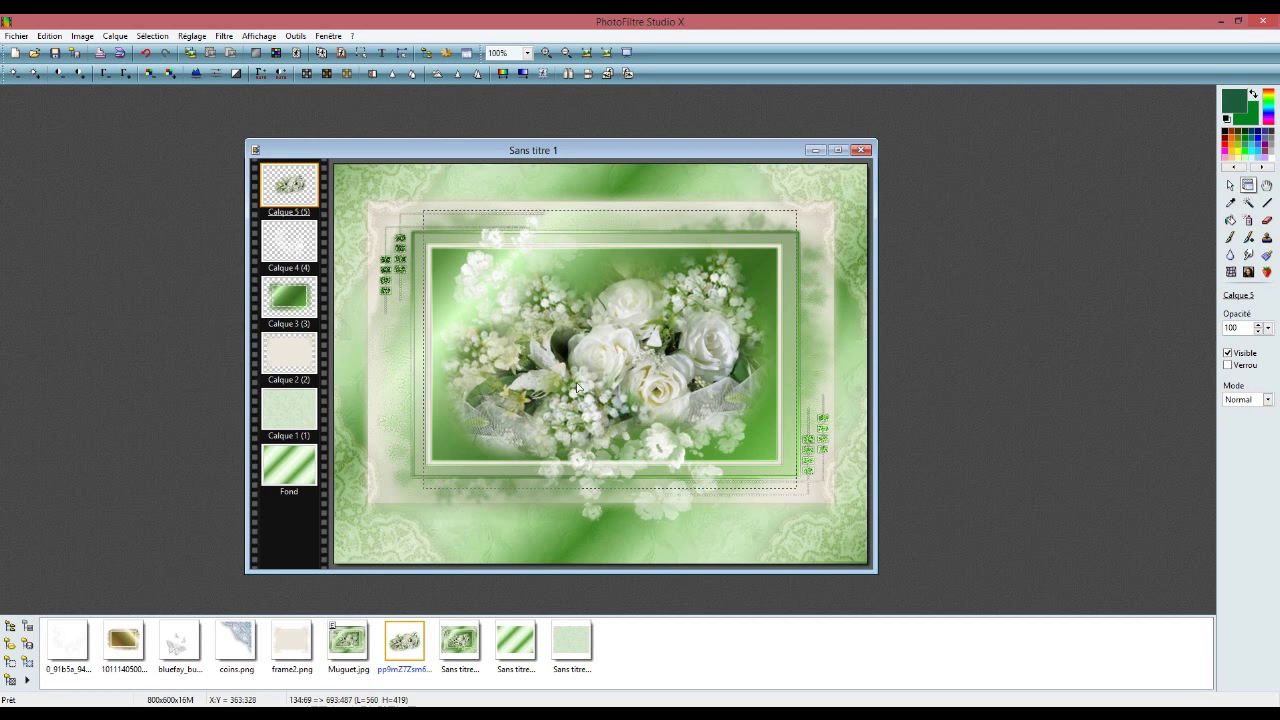
# Nudge the white rose bouquet layer to X 135, Y 70 so it sits centered in the green frame
pyautogui.press('Down')
pyautogui.press('Left')
pyautogui.press('Down')
pyautogui.press('Right')
pyautogui.press('Right')
pyautogui.press('Right')
pyautogui.press('Down')
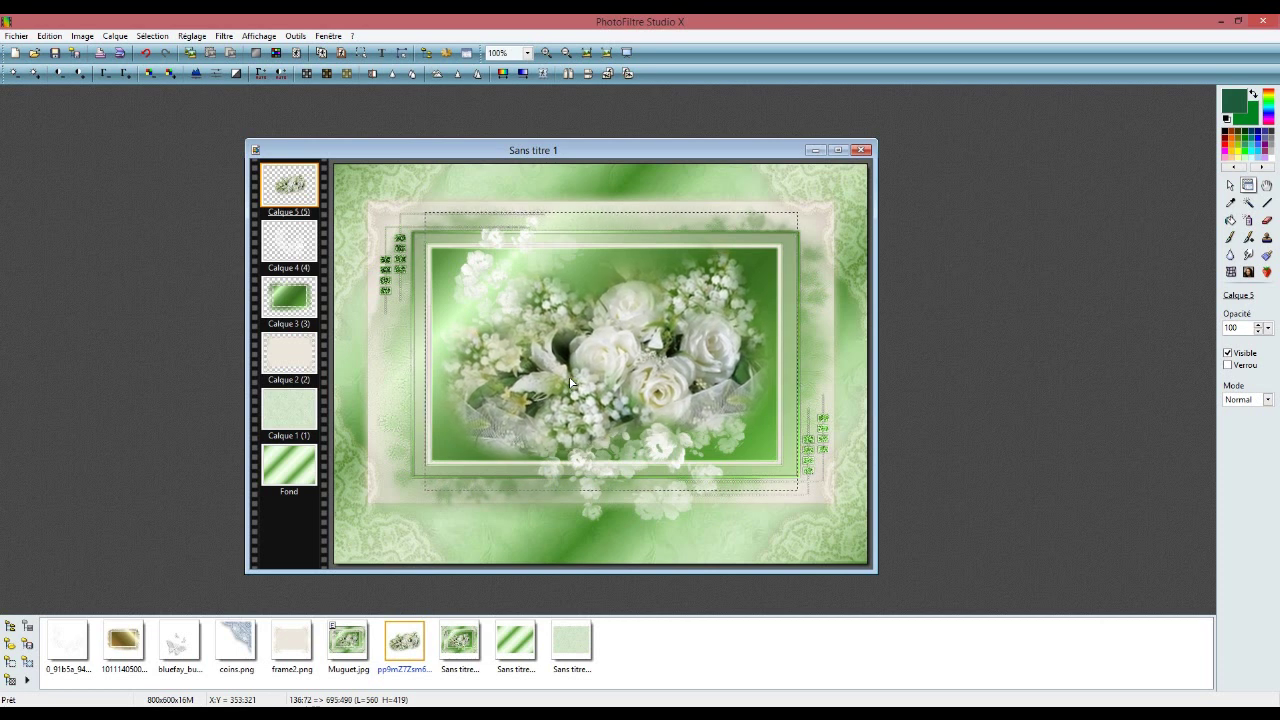
pyautogui.press('Up')
pyautogui.press('Left')
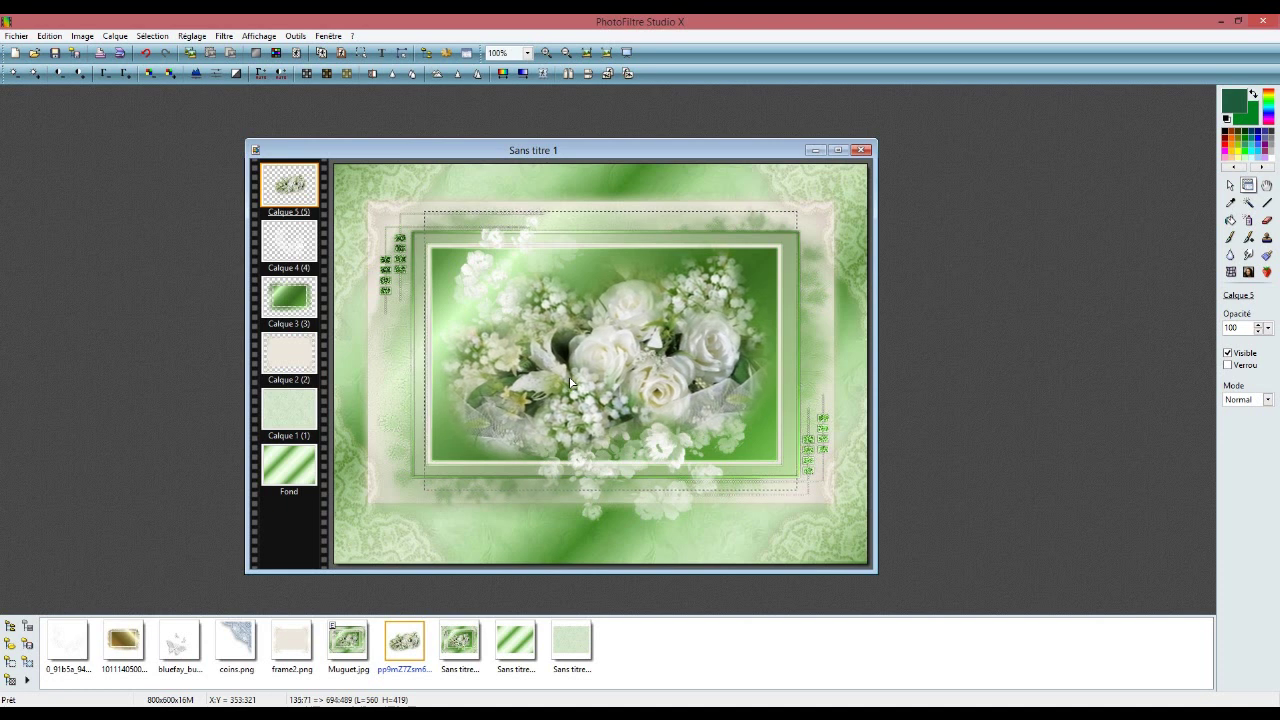
pyautogui.press('Up')
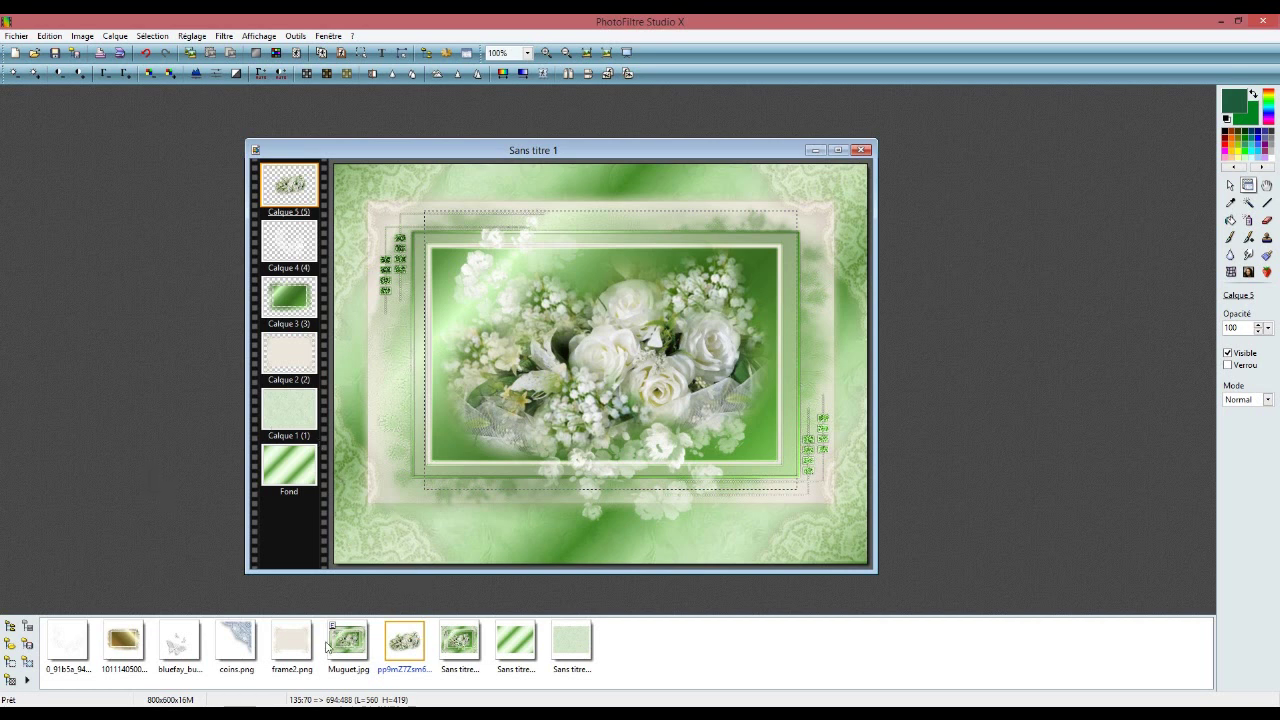
# Add the white butterfly image as a new layer and place it over the frame's upper-left corner, at about X 44, Y 4
pyautogui.click(176, 656)
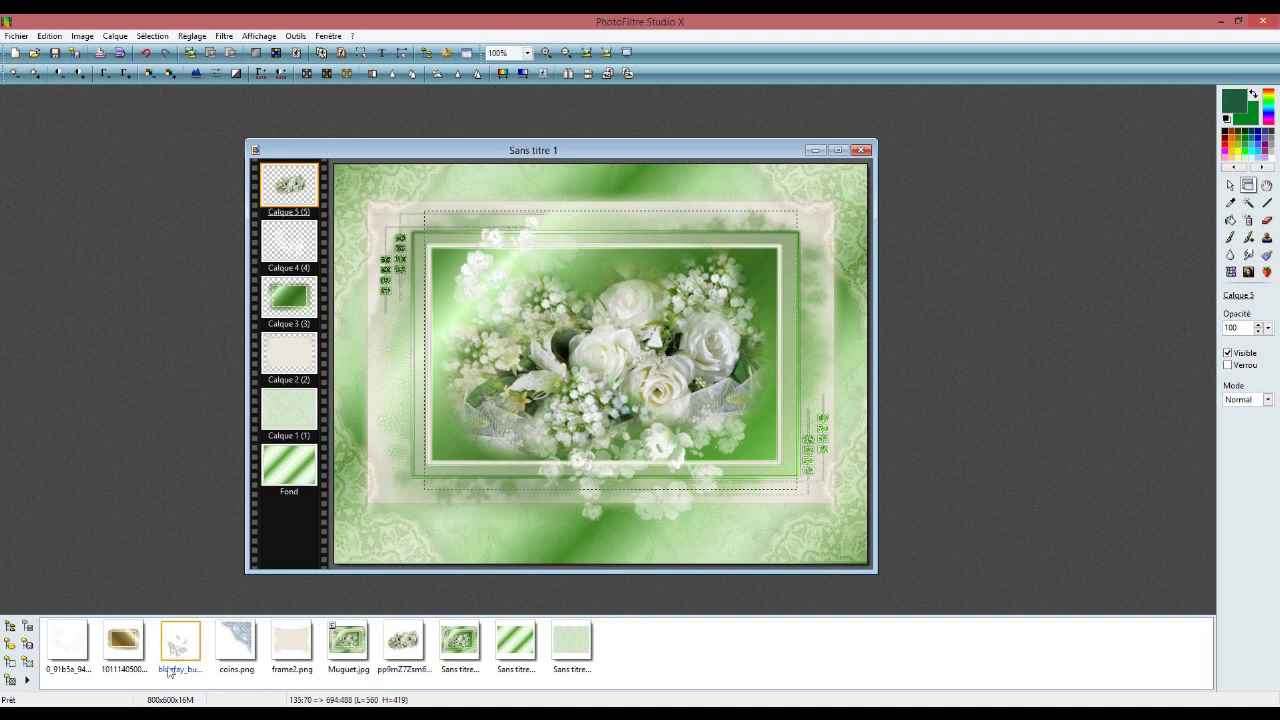
pyautogui.moveTo(172, 660); pyautogui.dragTo(452, 342)
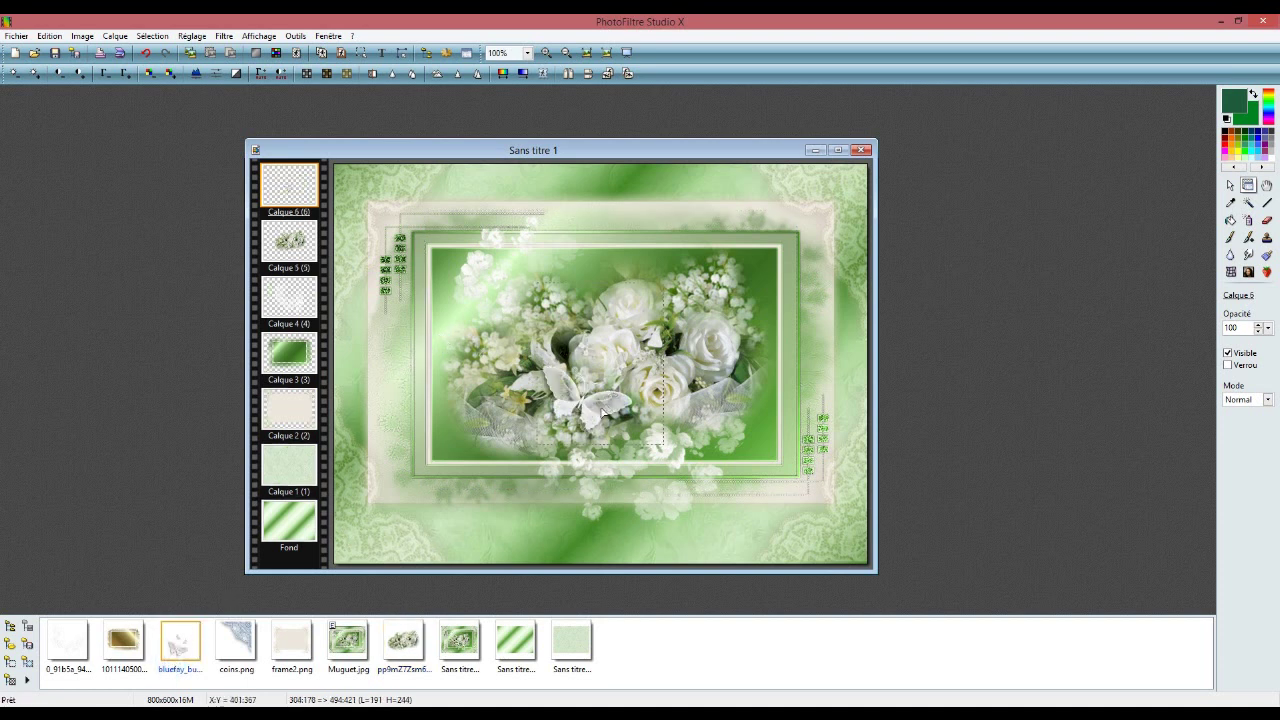
pyautogui.moveTo(587, 413); pyautogui.dragTo(415, 302)
pyautogui.moveTo(414, 299); pyautogui.dragTo(412, 299)
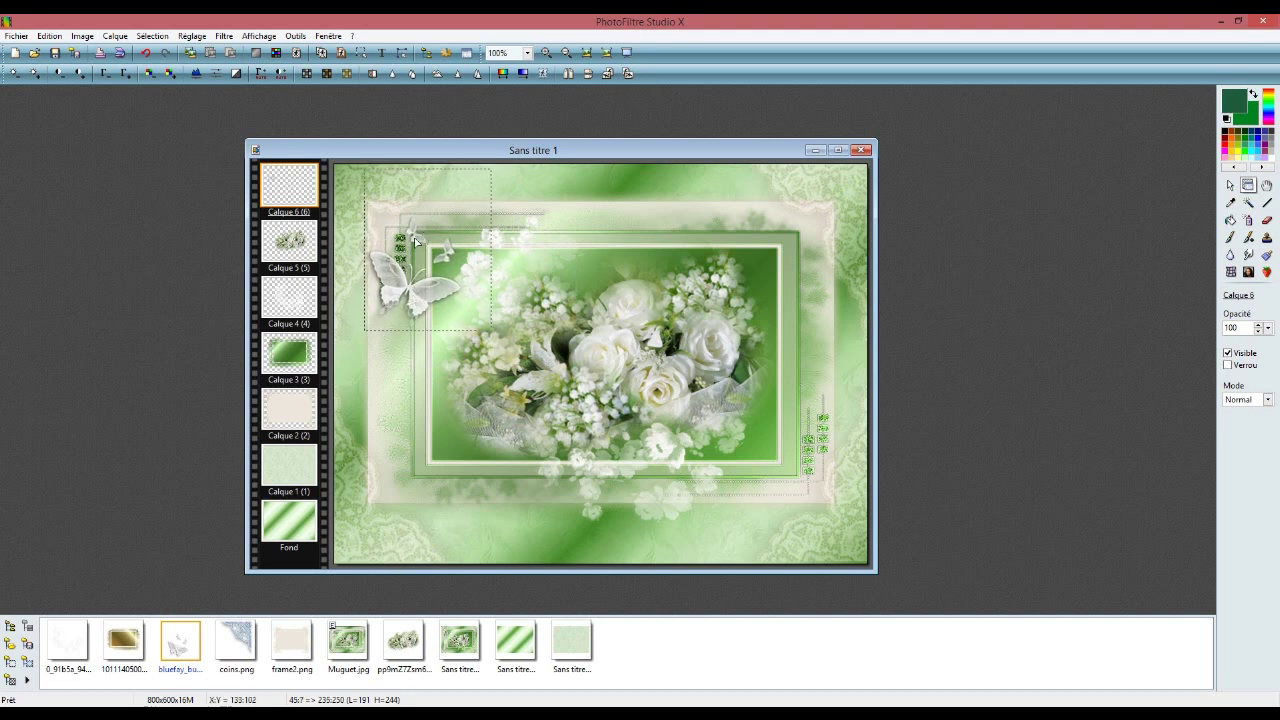
pyautogui.moveTo(413, 240); pyautogui.dragTo(415, 237)
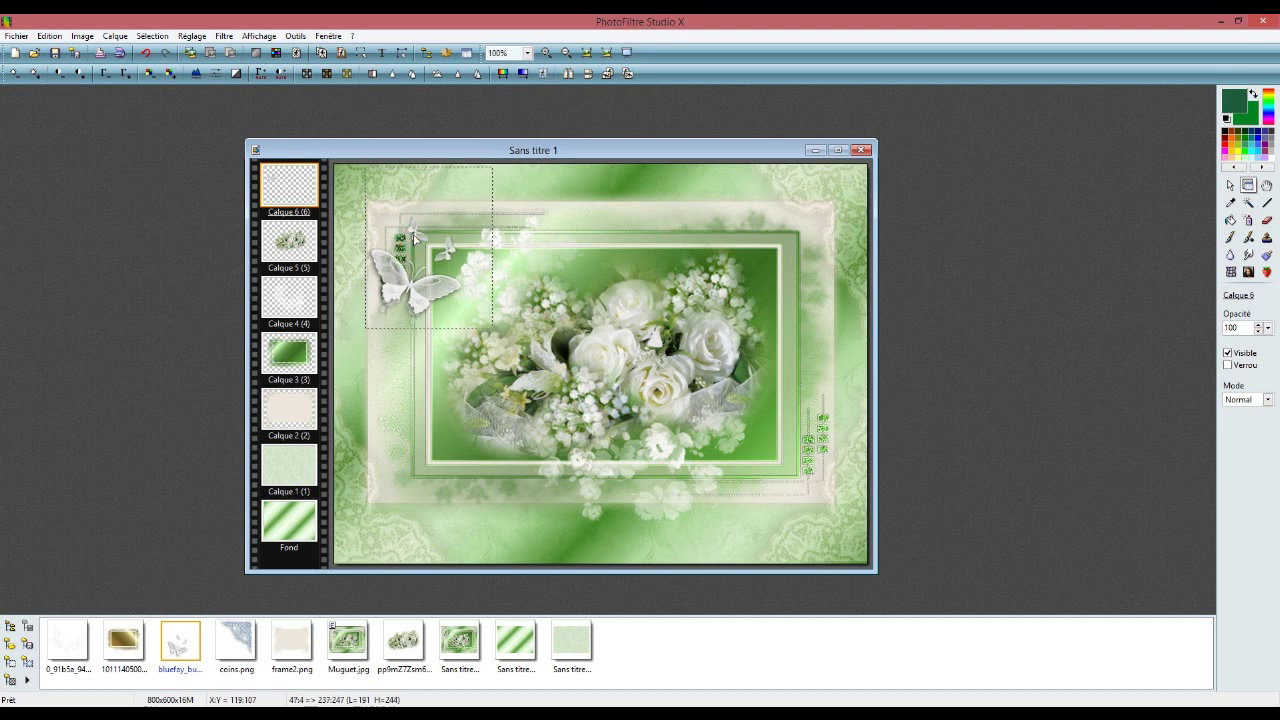
pyautogui.moveTo(415, 237); pyautogui.dragTo(414, 237)
pyautogui.press('Left')
pyautogui.press('Left')
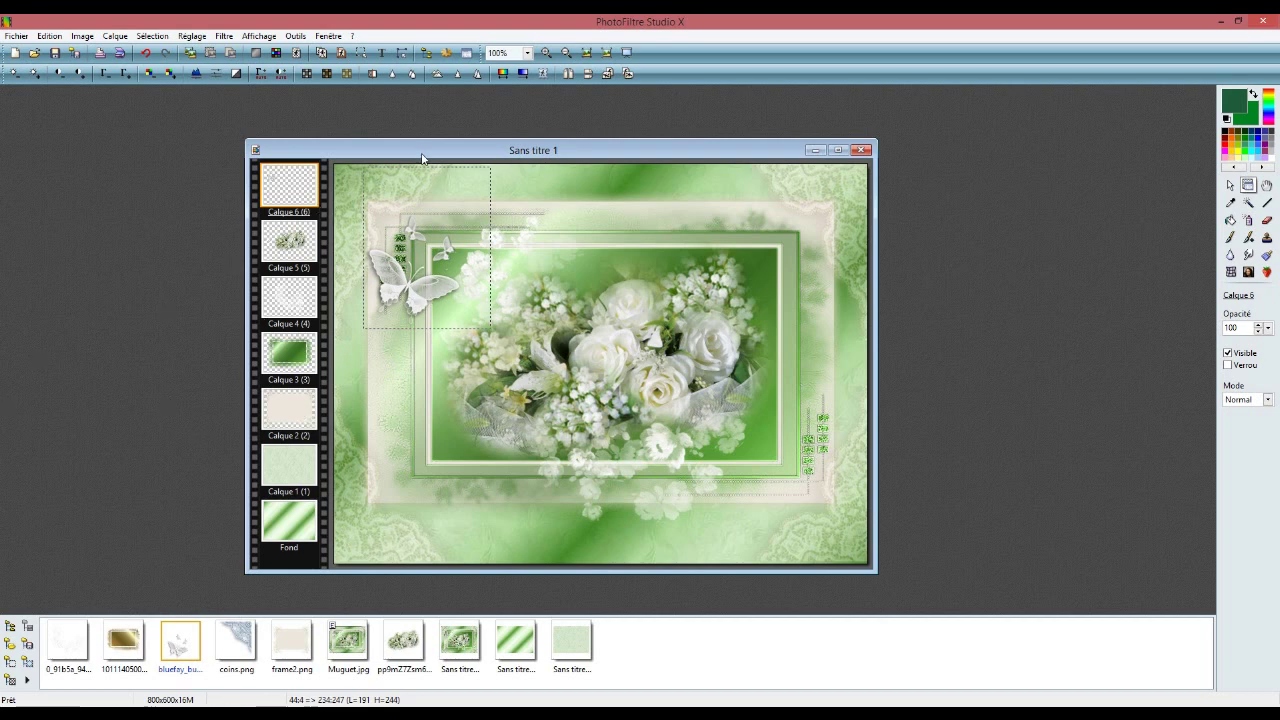
# Apply the Xero Porcelain filter to the bouquet layer with Red, Green and Blue channel tuning at 0
pyautogui.moveTo(423, 158); pyautogui.dragTo(391, 150)
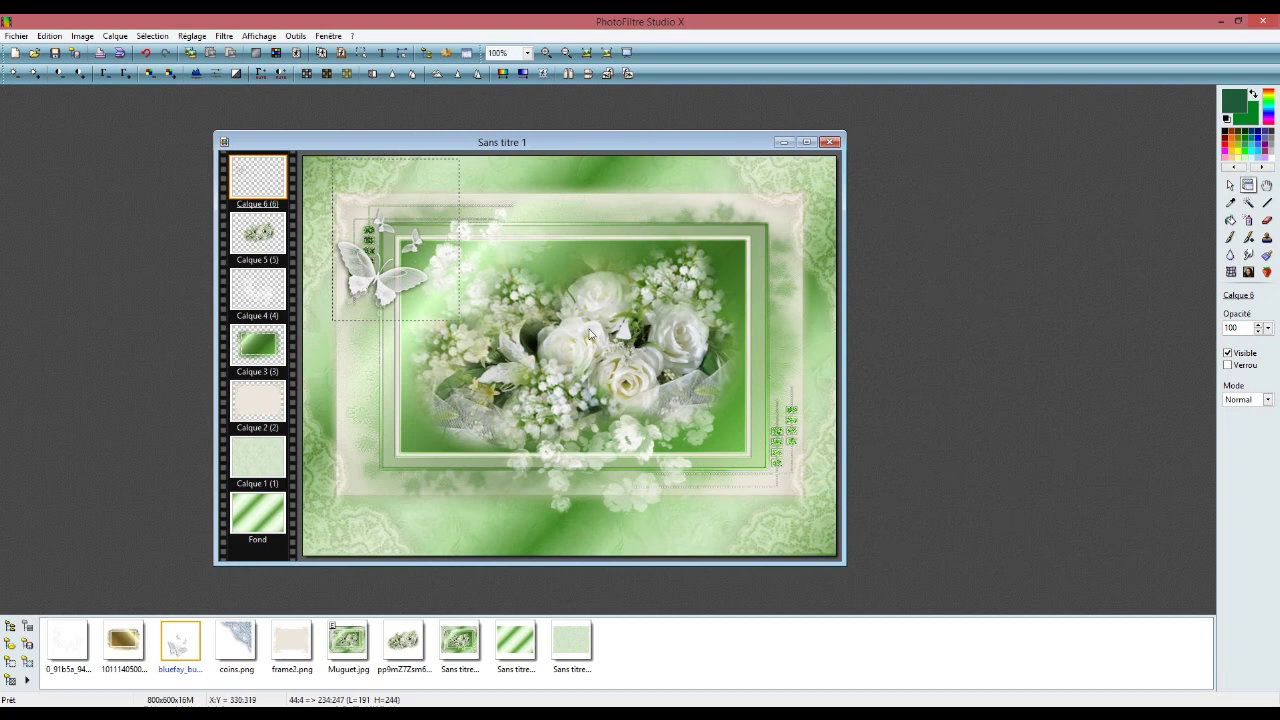
pyautogui.click(259, 240)
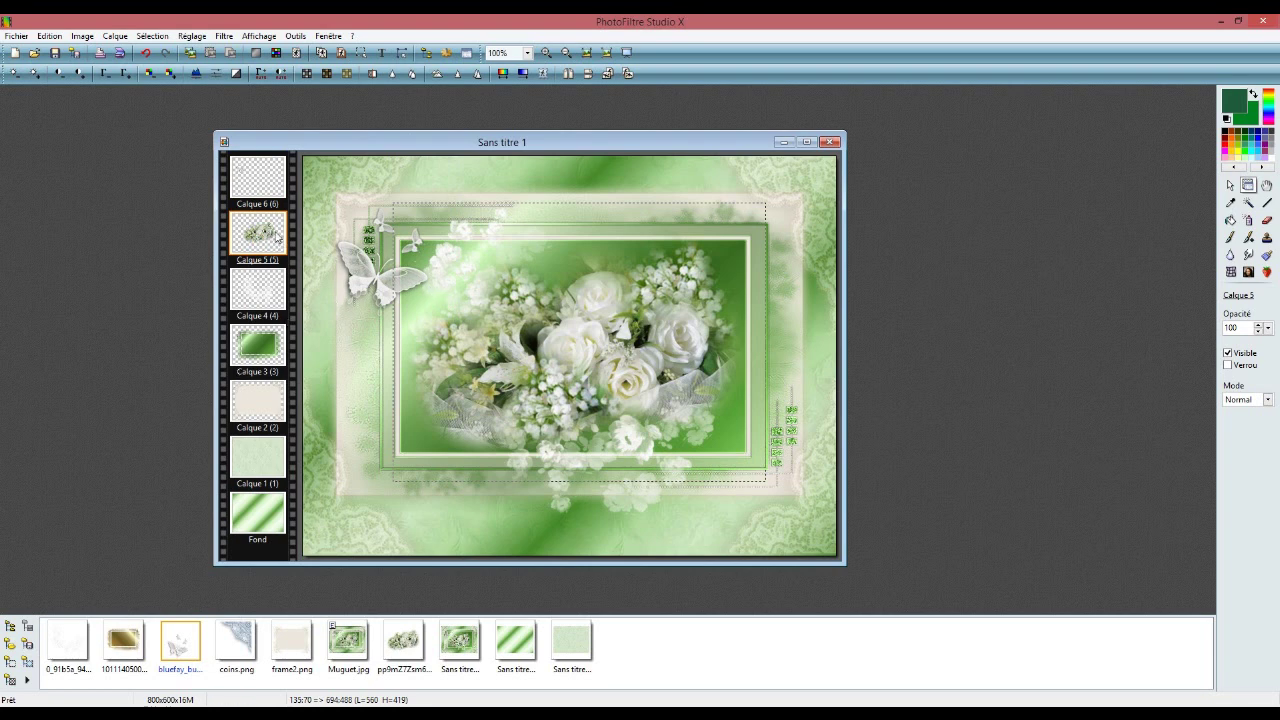
pyautogui.click(225, 36)
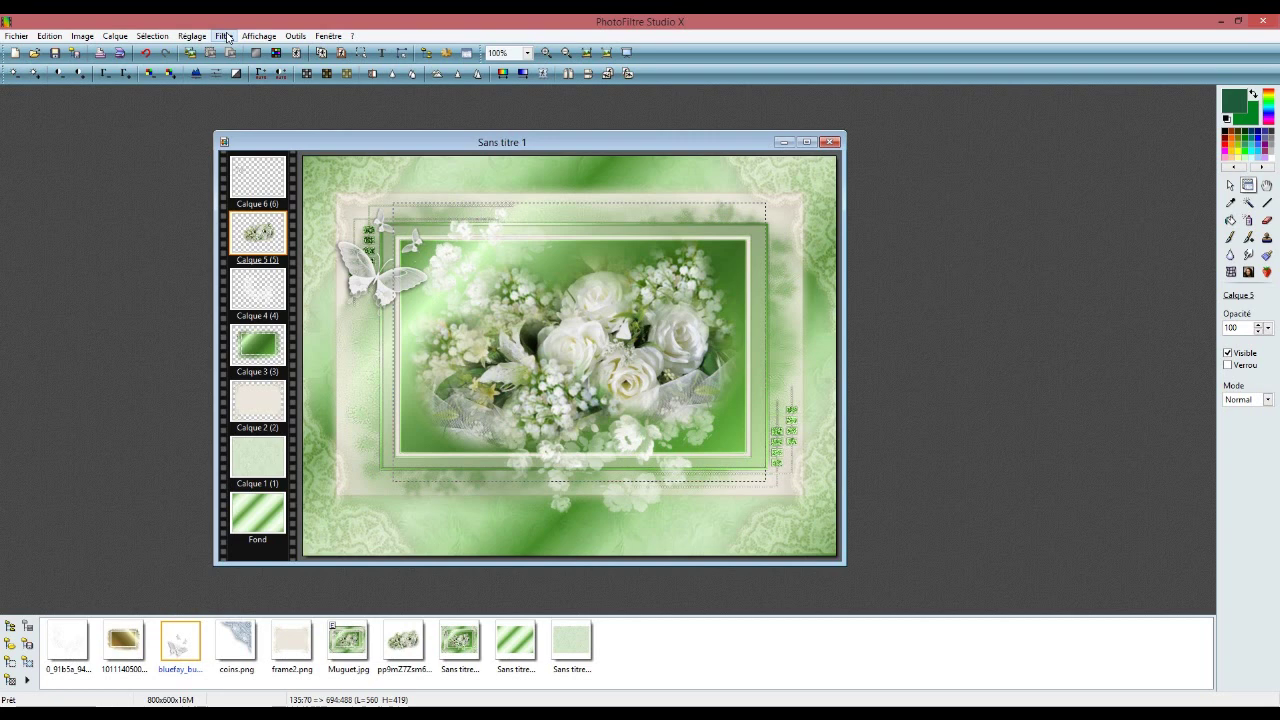
pyautogui.moveTo(260, 351)
pyautogui.moveTo(318, 355)
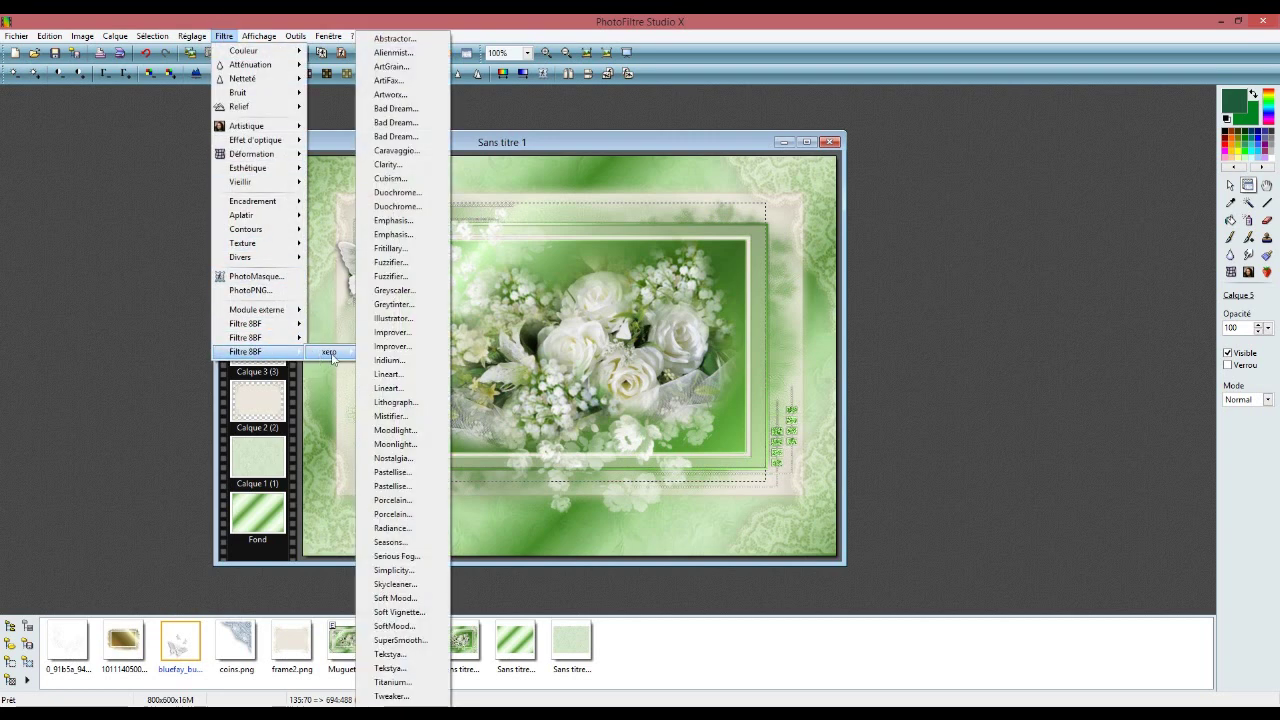
pyautogui.click(391, 493)
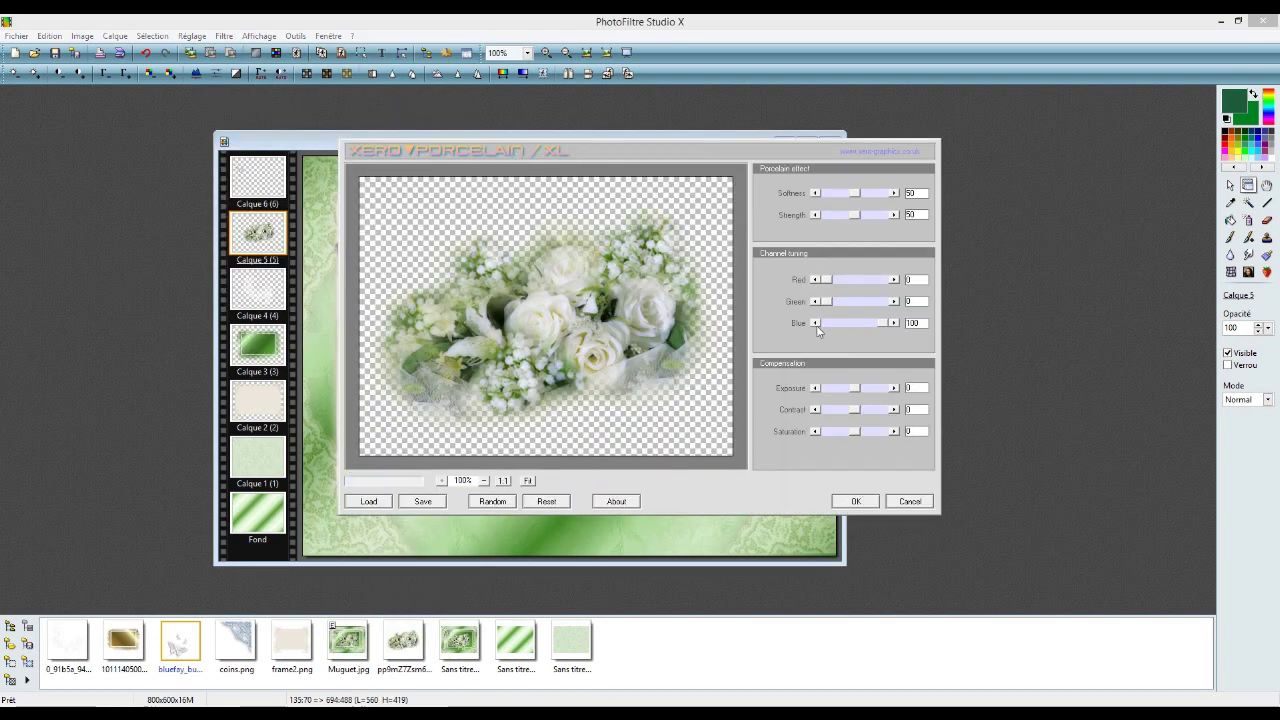
pyautogui.moveTo(885, 328); pyautogui.dragTo(831, 305)
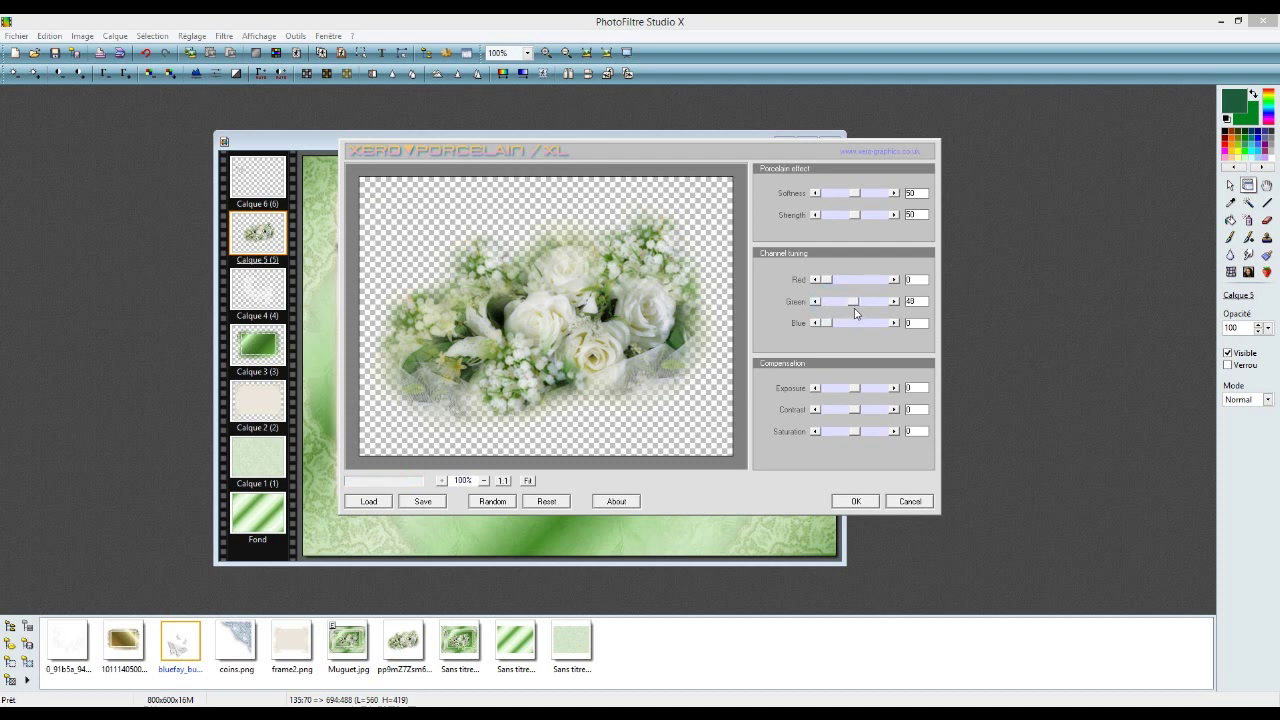
pyautogui.moveTo(857, 314); pyautogui.dragTo(818, 306)
pyautogui.click(855, 501)
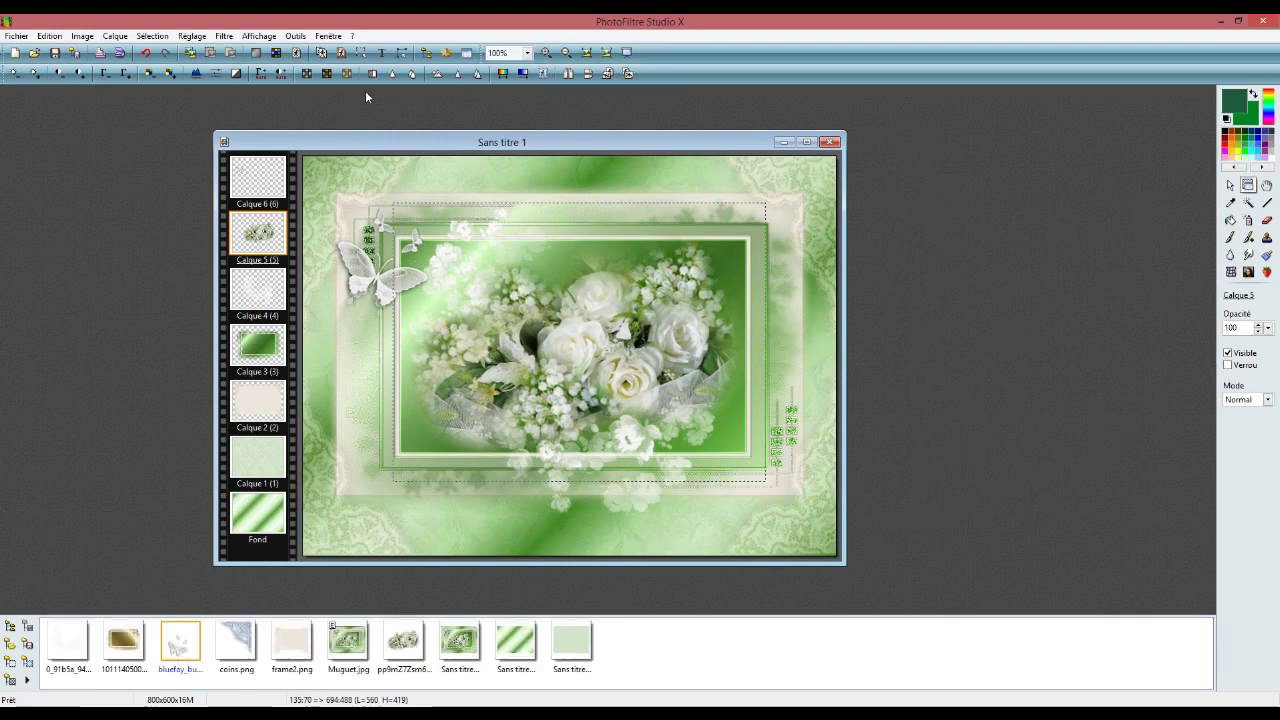
# Merge all layers and border the flattened picture with the AAA Frames Foto Frame filter, using a narrow width just under 15
pyautogui.click(115, 36)
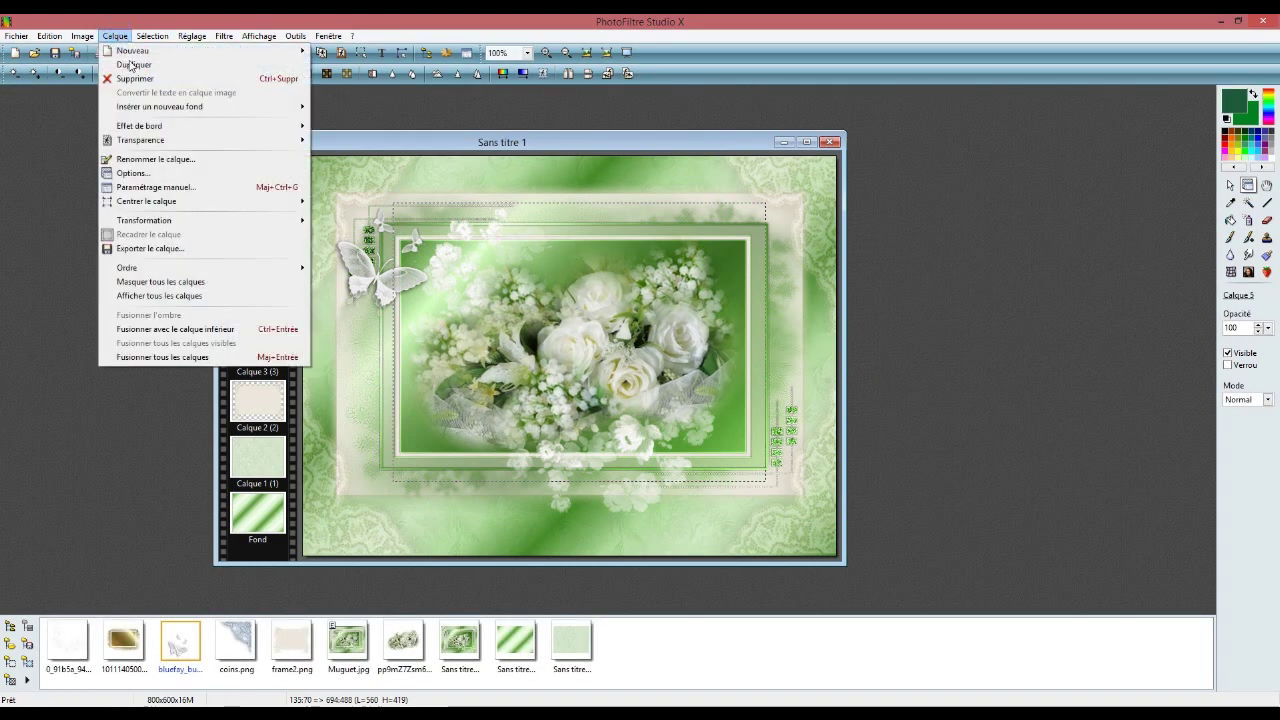
pyautogui.click(209, 357)
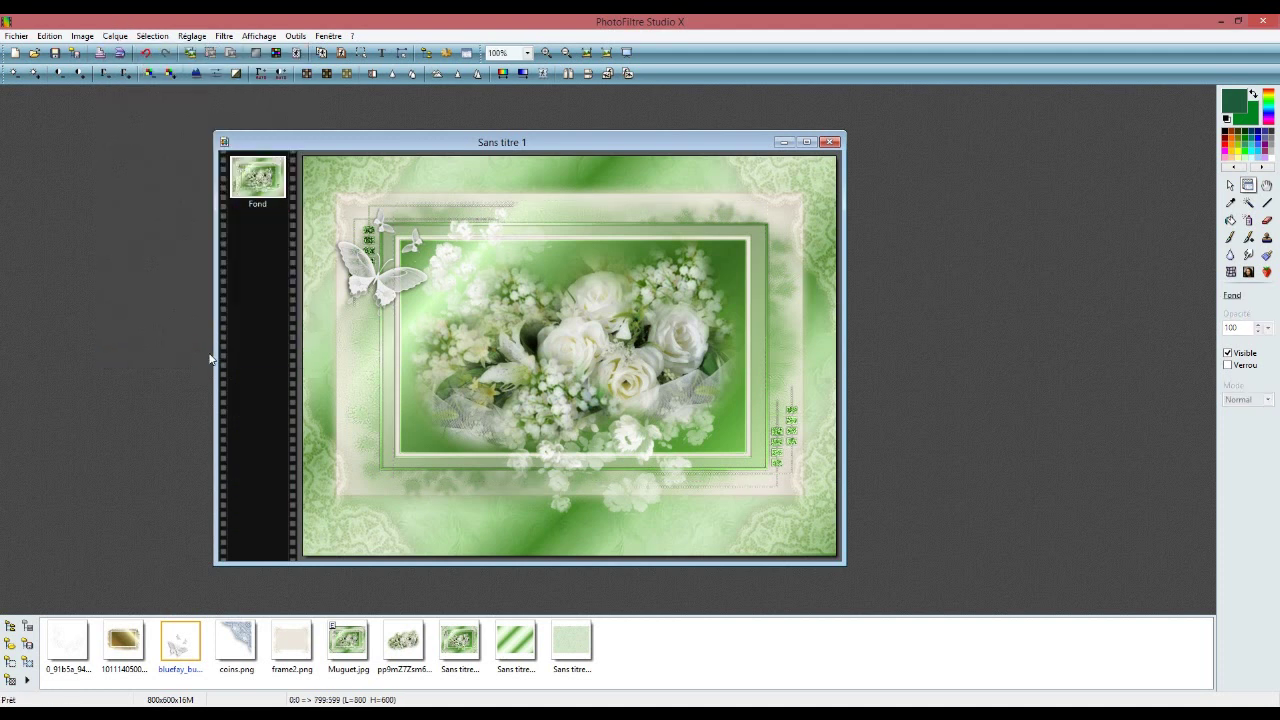
pyautogui.click(225, 37)
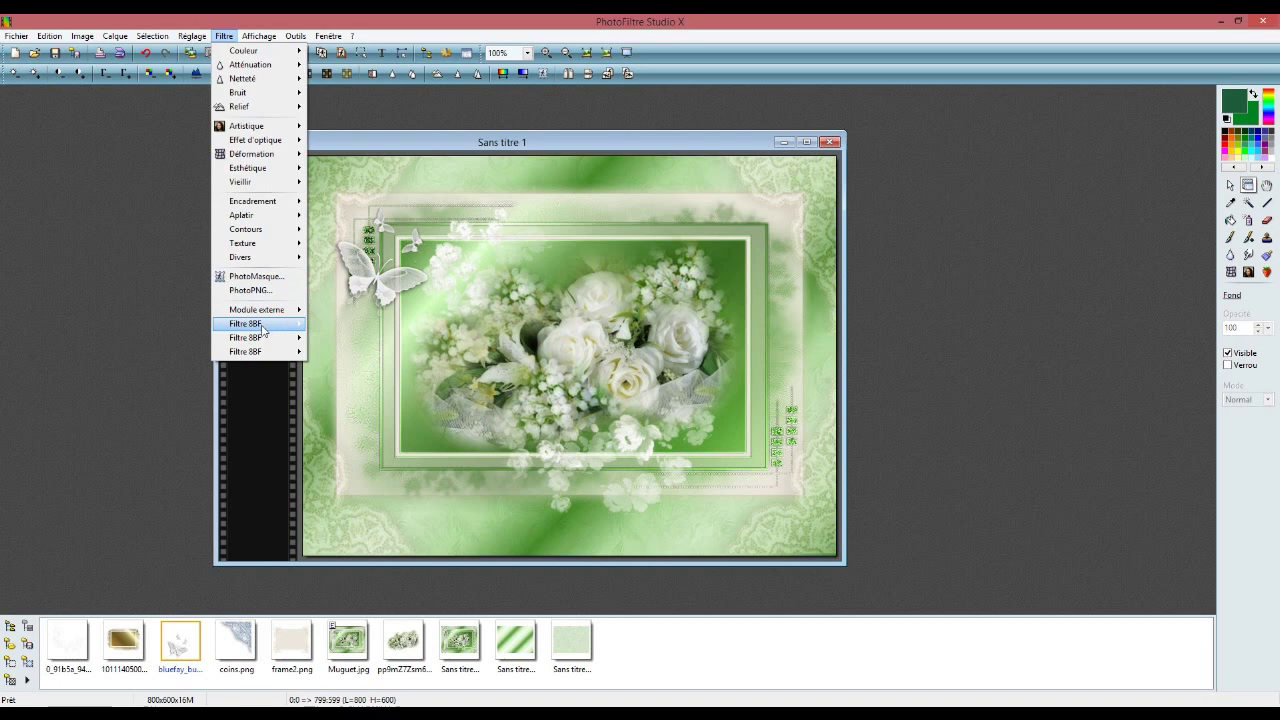
pyautogui.moveTo(262, 324)
pyautogui.moveTo(384, 279)
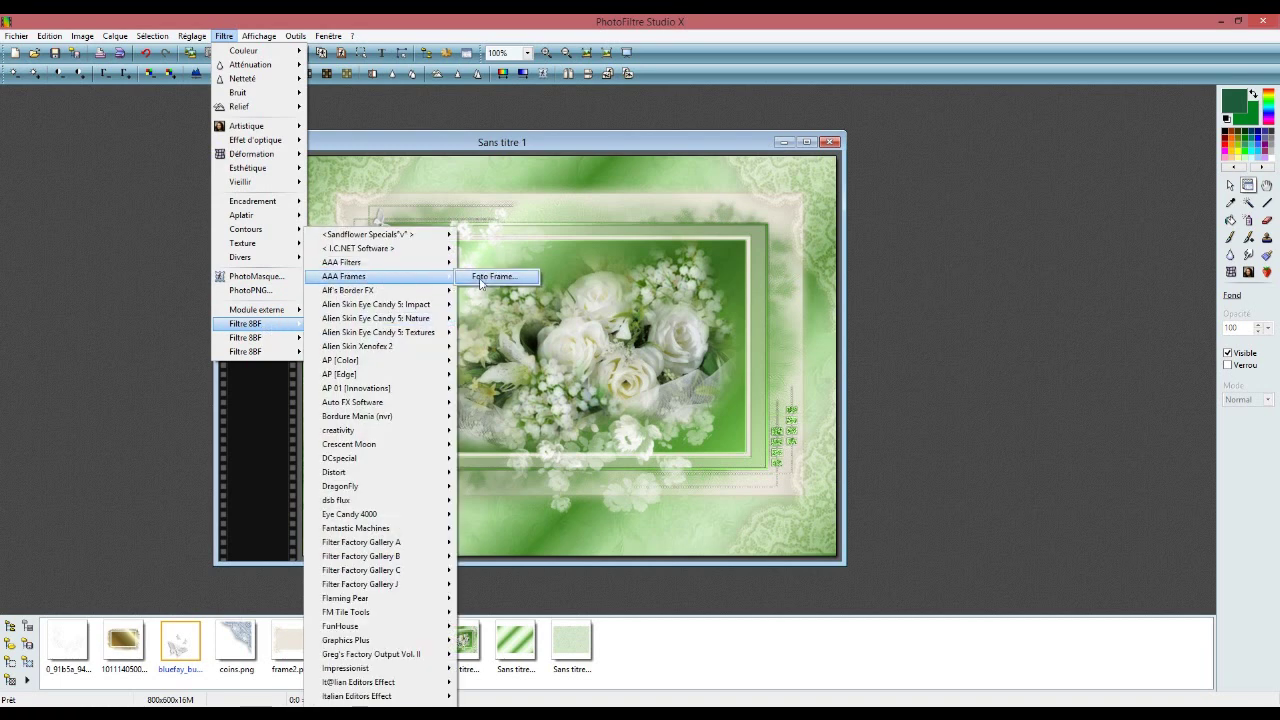
pyautogui.click(482, 279)
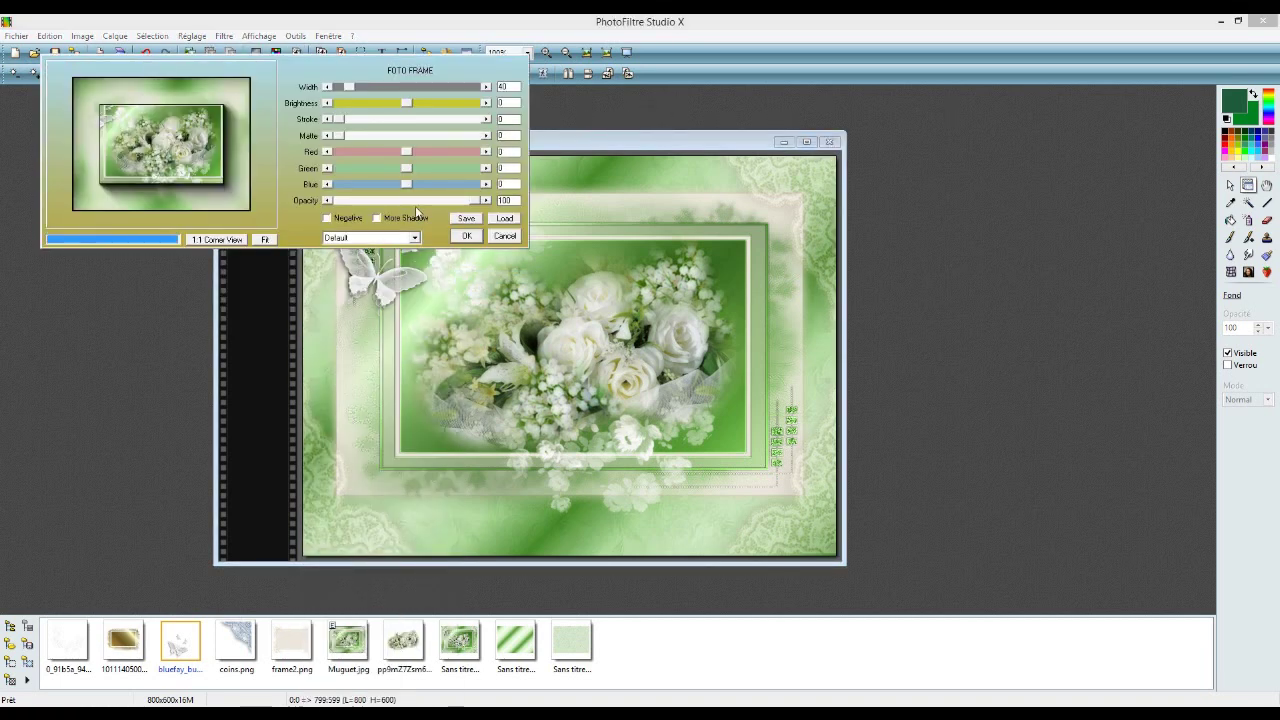
pyautogui.click(351, 89)
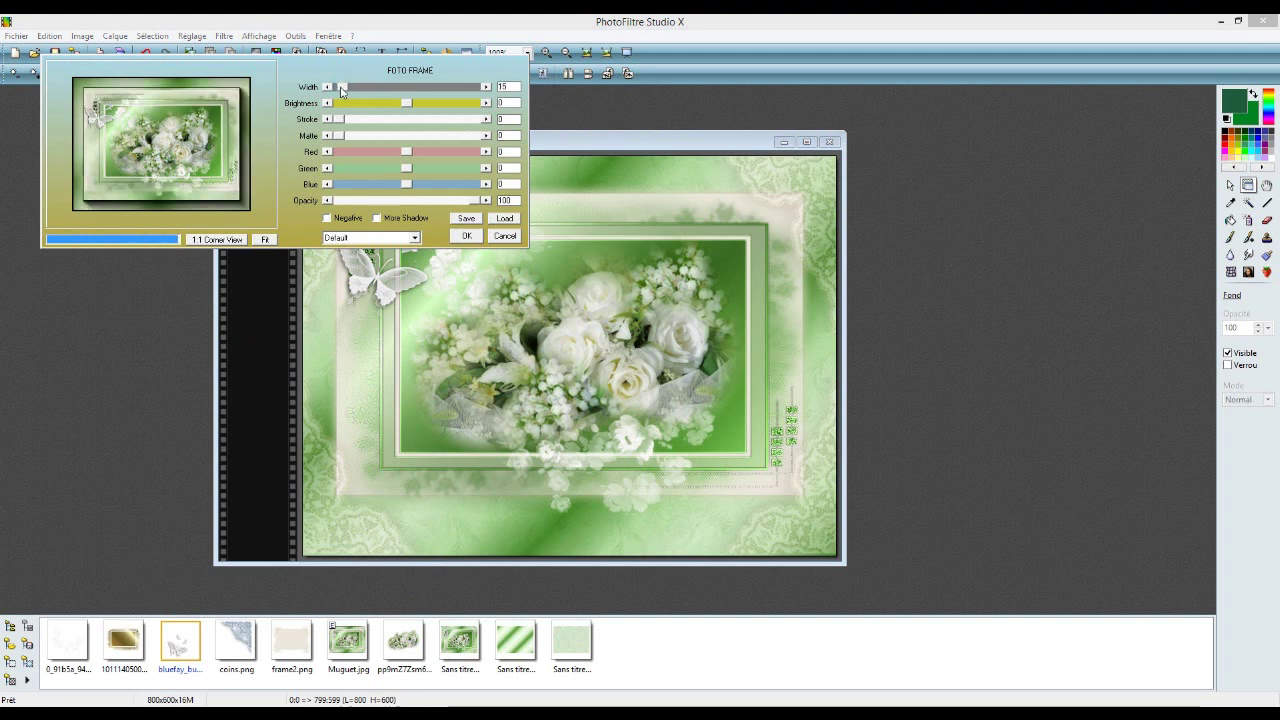
pyautogui.click(327, 87)
pyautogui.click(327, 87)
pyautogui.click(327, 87)
pyautogui.click(327, 87)
pyautogui.click(466, 236)
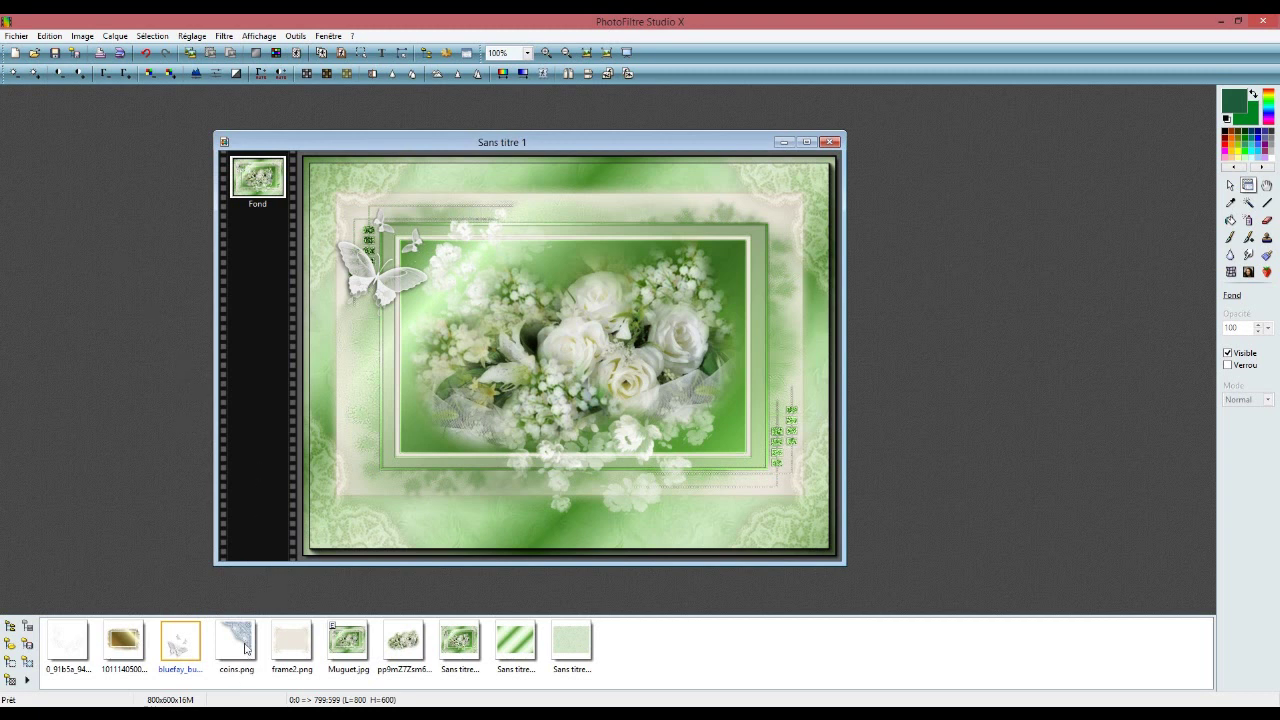
# Add coins.png as a layer recolored green at 100° hue with Méthode 2 / Teinte, and place it in the picture's upper-right corner
pyautogui.moveTo(303, 585); pyautogui.dragTo(694, 238)
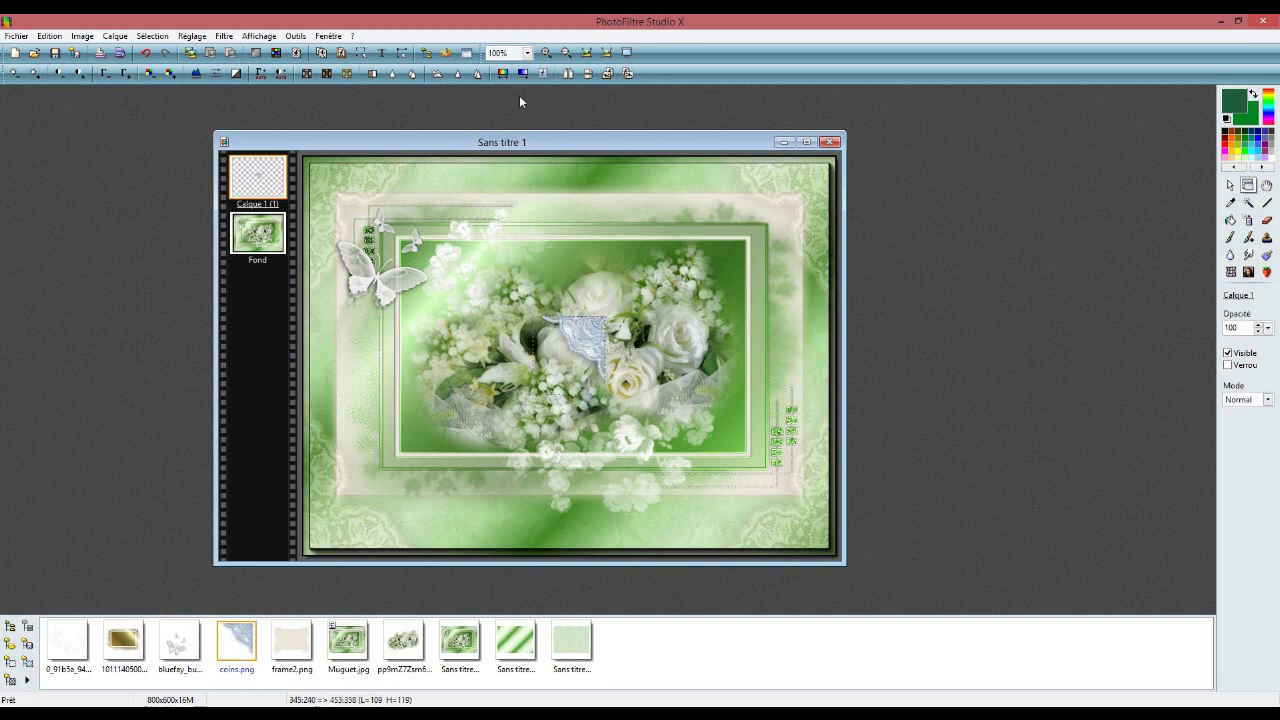
pyautogui.click(502, 74)
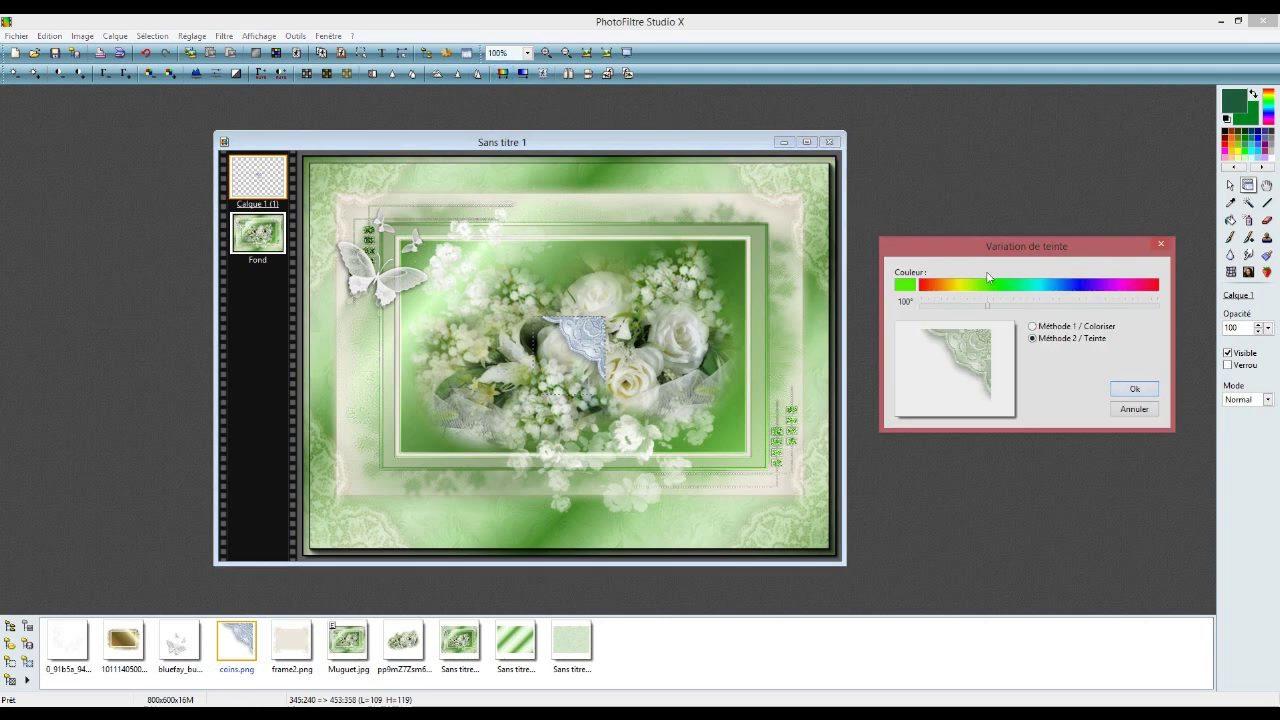
pyautogui.click(1130, 390)
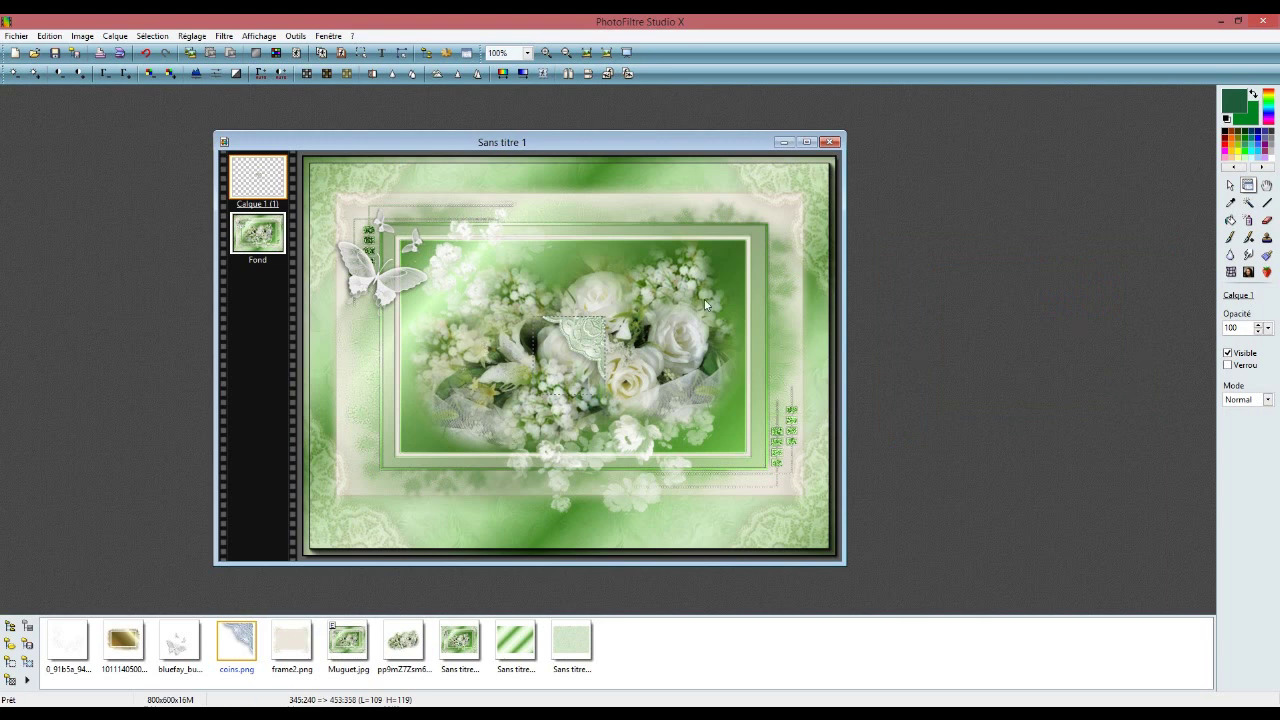
pyautogui.click(592, 344)
pyautogui.moveTo(592, 344); pyautogui.dragTo(821, 190)
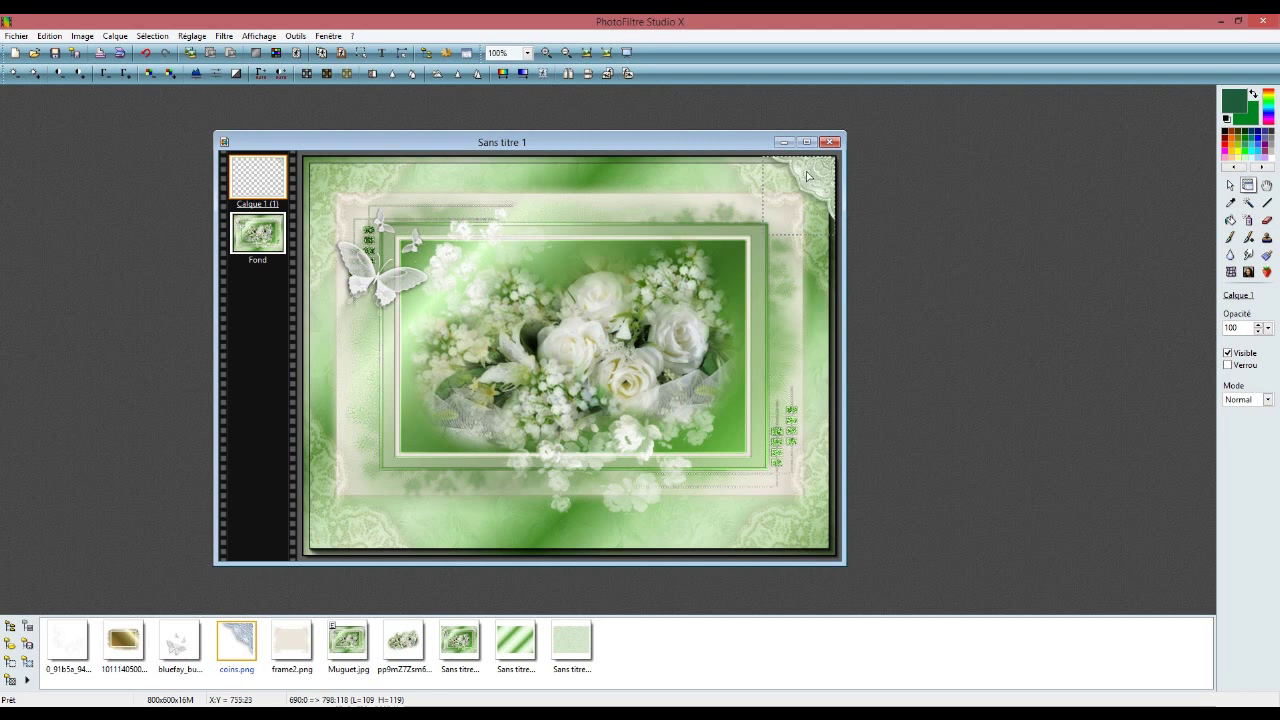
# Duplicate the green lace corner layer and flip the copy horizontally
pyautogui.rightClick(268, 187)
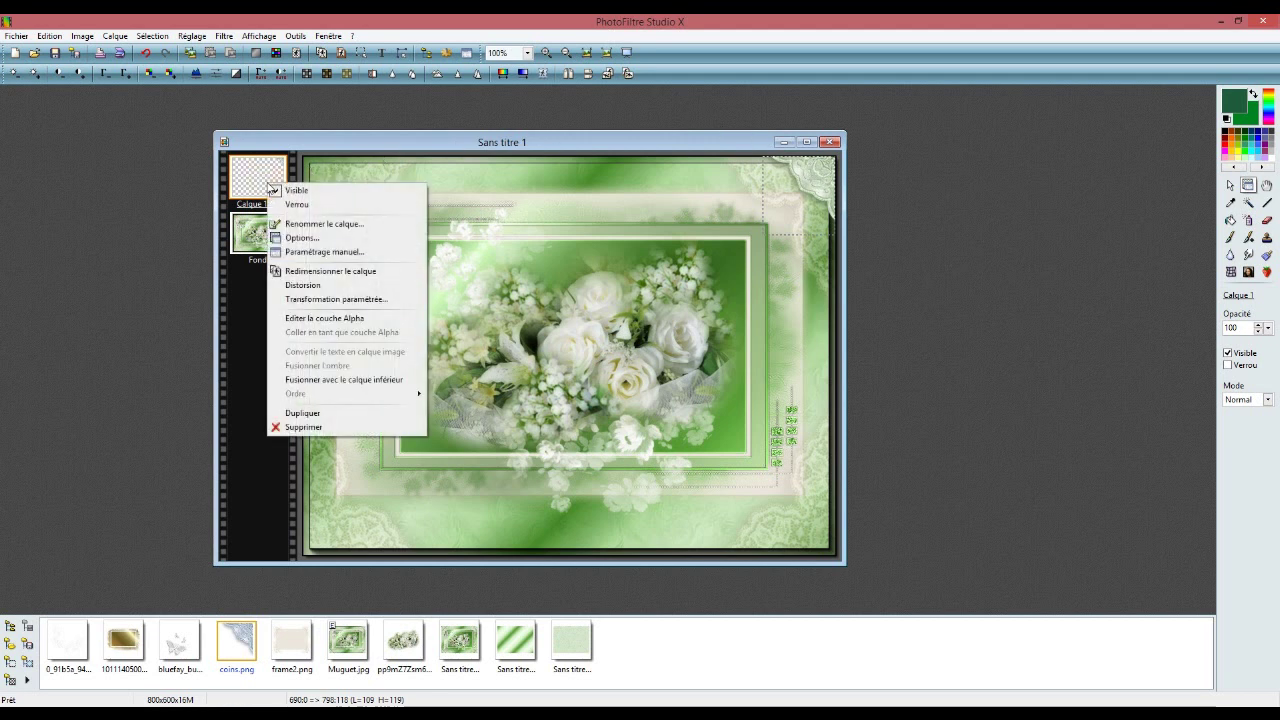
pyautogui.click(345, 416)
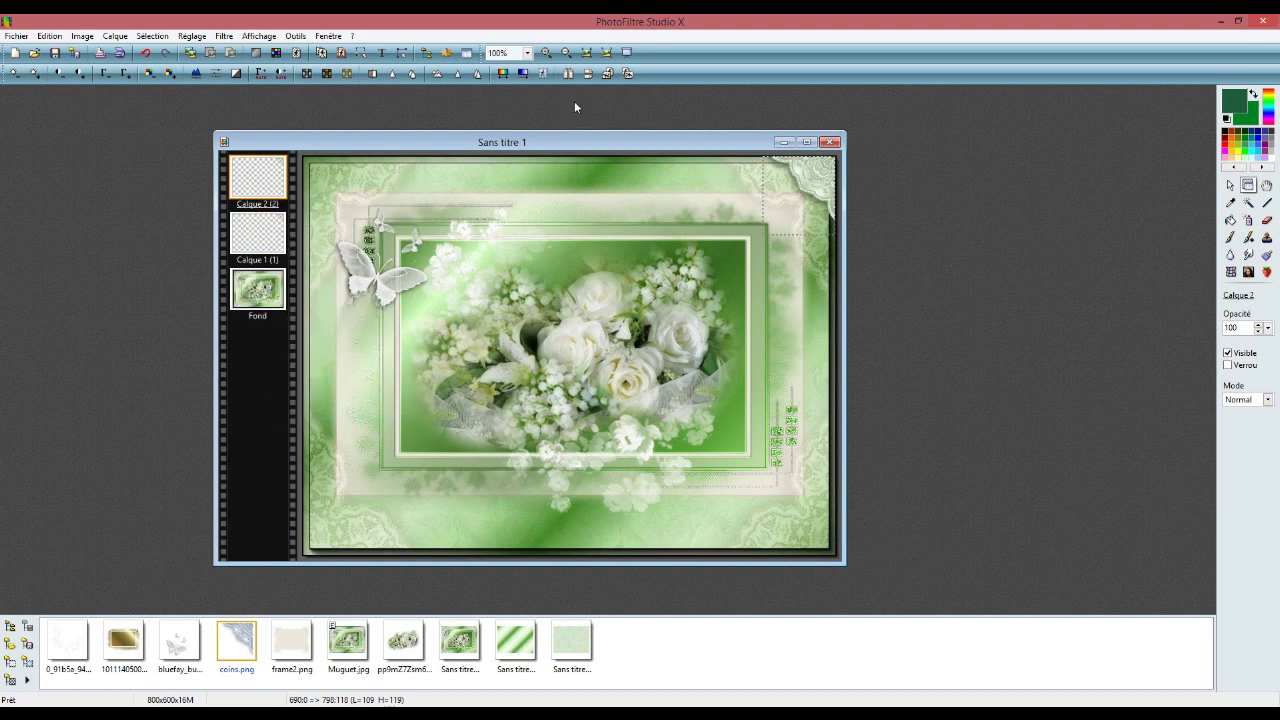
pyautogui.click(566, 76)
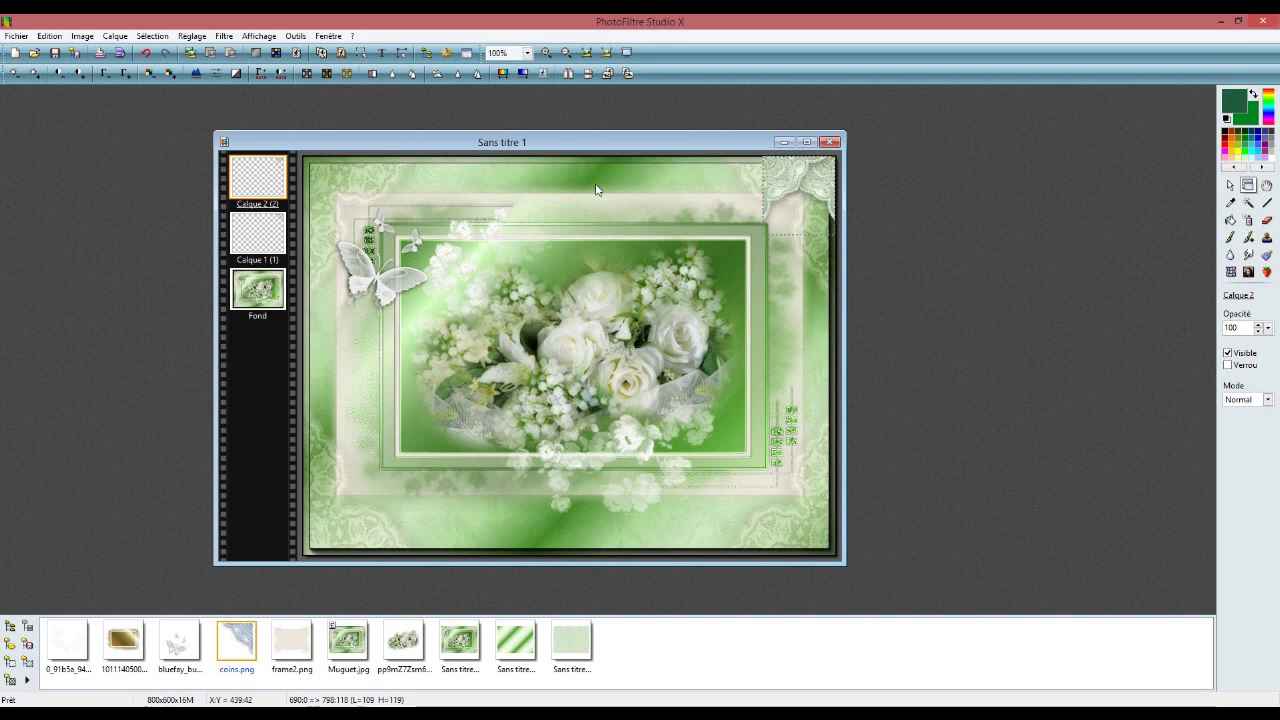
# Move the flipped lace corner copy horizontally along the picture's top edge toward its upper-left corner, to about X 244, Y 0
pyautogui.press('Left')
pyautogui.press('Left')
pyautogui.press('Left')
pyautogui.press('Left')
pyautogui.press('Left')
pyautogui.press('Left')
pyautogui.press('Left')
pyautogui.press('Left')
pyautogui.press('Left')
pyautogui.press('Left')
pyautogui.press('Left')
pyautogui.press('Left')
pyautogui.press('Left')
pyautogui.press('Left')
pyautogui.press('Left')
pyautogui.press('Left')
pyautogui.press('Left')
pyautogui.press('Left')
pyautogui.press('Left')
pyautogui.press('Left')
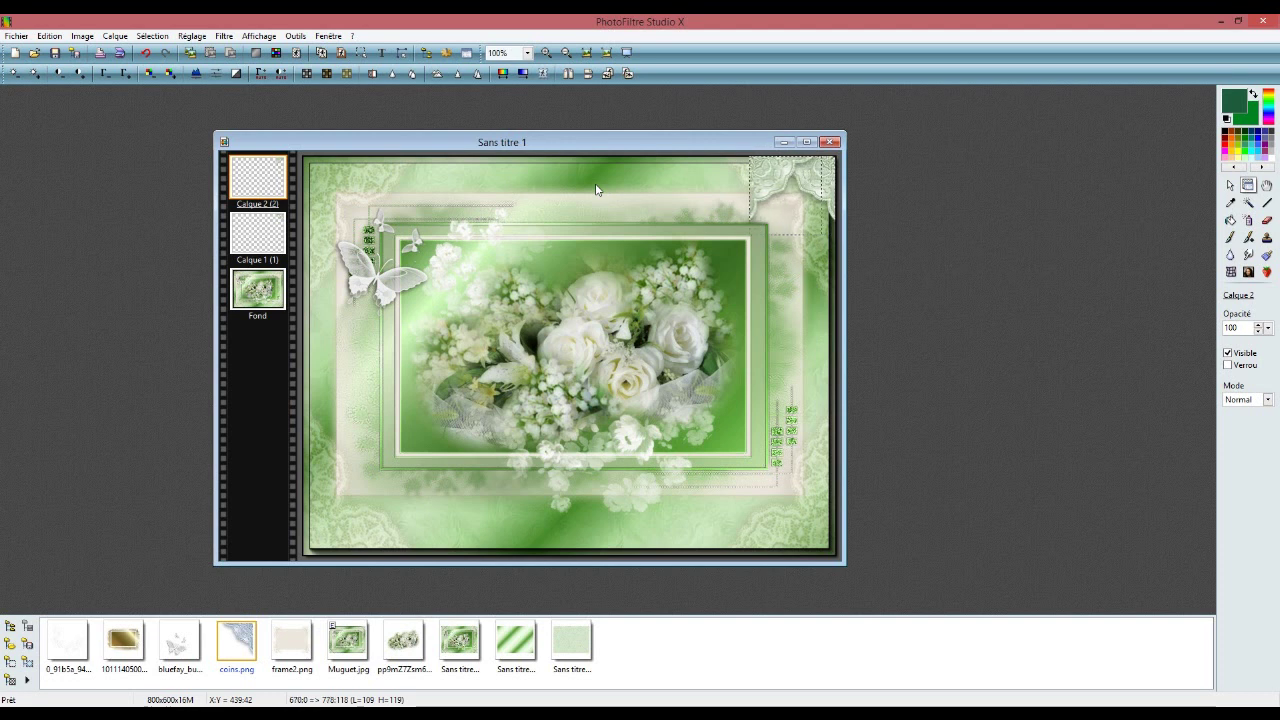
pyautogui.press('Left')
pyautogui.press('Left')
pyautogui.press('Left')
pyautogui.press('Left')
pyautogui.press('Left')
pyautogui.press('Left')
pyautogui.press('Left')
pyautogui.press('Left')
pyautogui.press('Left')
pyautogui.press('Left')
pyautogui.press('Left')
pyautogui.press('Left')
pyautogui.press('Left')
pyautogui.press('Left')
pyautogui.press('Left')
pyautogui.press('Left')
pyautogui.press('Left')
pyautogui.press('Left')
pyautogui.press('Left')
pyautogui.press('Left')
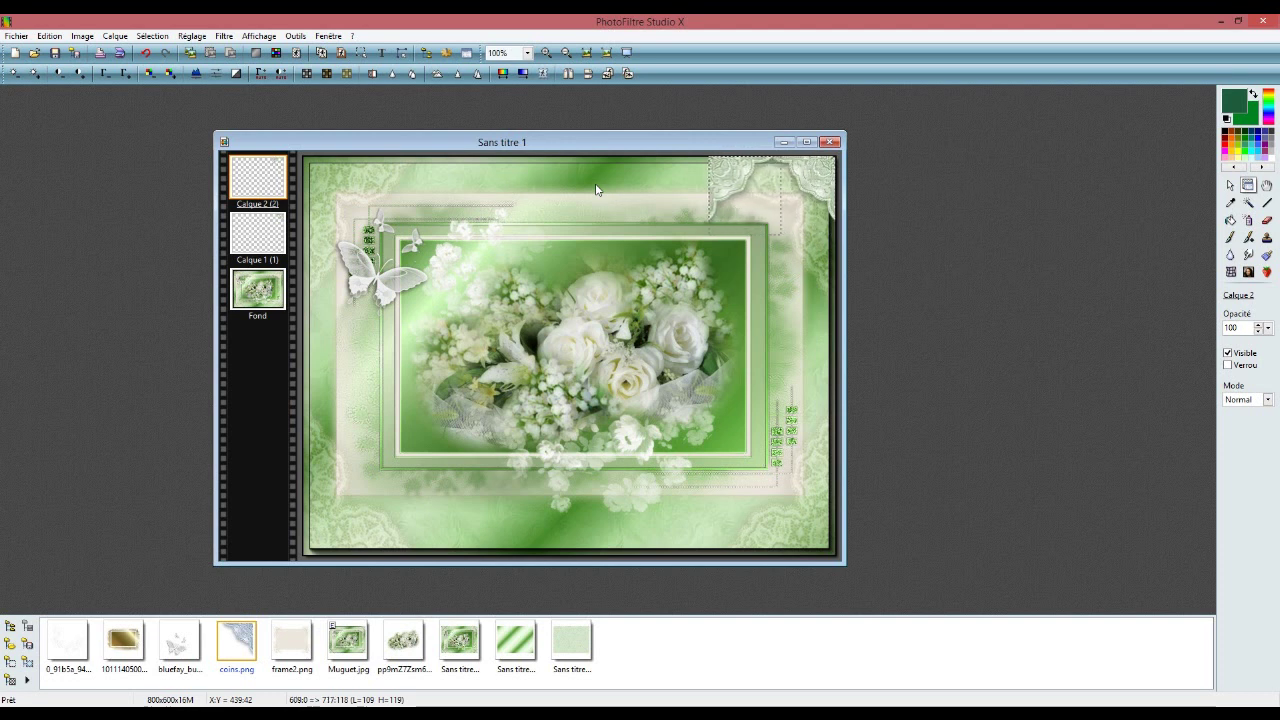
pyautogui.press('Left')
pyautogui.press('Left')
pyautogui.press('Left')
pyautogui.press('Left')
pyautogui.press('Left')
pyautogui.press('Left')
pyautogui.press('Left')
pyautogui.press('Left')
pyautogui.press('Left')
pyautogui.press('Left')
pyautogui.press('Left')
pyautogui.press('Left')
pyautogui.press('Left')
pyautogui.press('Left')
pyautogui.press('Left')
pyautogui.press('Left')
pyautogui.press('Left')
pyautogui.press('Left')
pyautogui.press('Left')
pyautogui.press('Left')
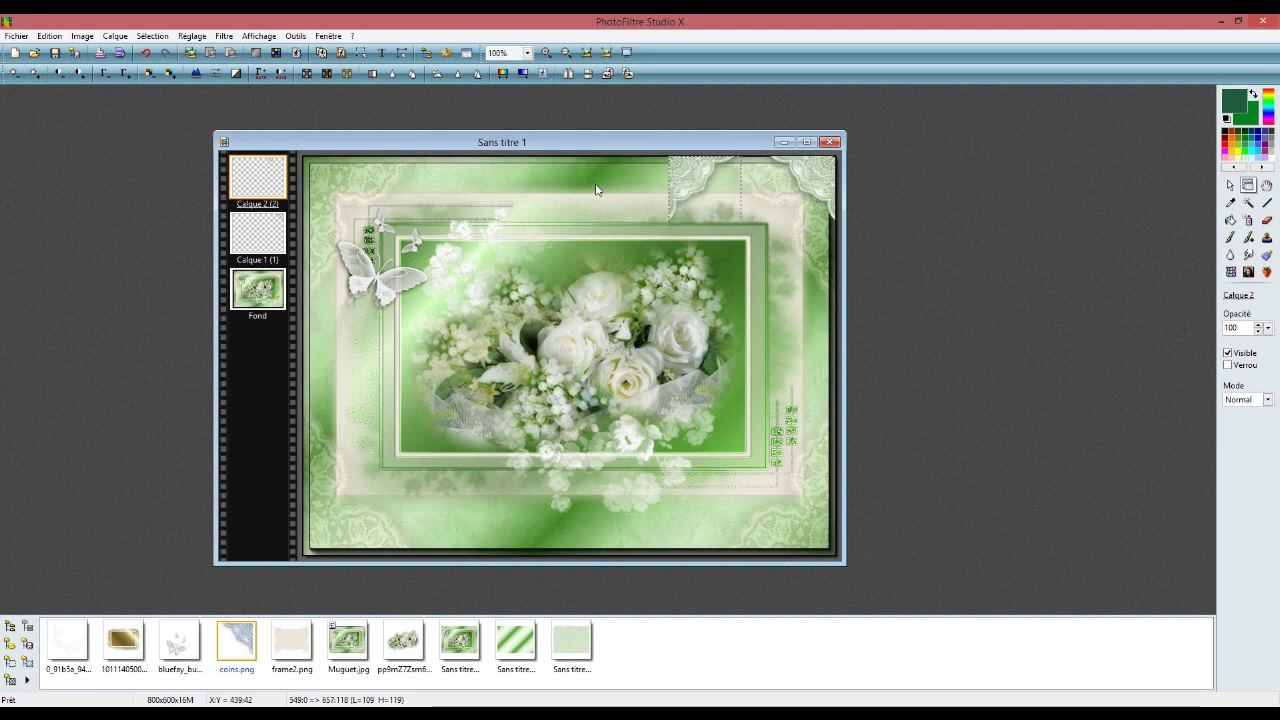
pyautogui.press('Left')
pyautogui.press('Left')
pyautogui.press('Left')
pyautogui.press('Left')
pyautogui.press('Left')
pyautogui.press('Left')
pyautogui.press('Left')
pyautogui.press('Left')
pyautogui.press('Left')
pyautogui.press('Left')
pyautogui.press('Left')
pyautogui.press('Left')
pyautogui.press('Left')
pyautogui.press('Left')
pyautogui.press('Left')
pyautogui.press('Left')
pyautogui.press('Left')
pyautogui.press('Left')
pyautogui.press('Left')
pyautogui.press('Left')
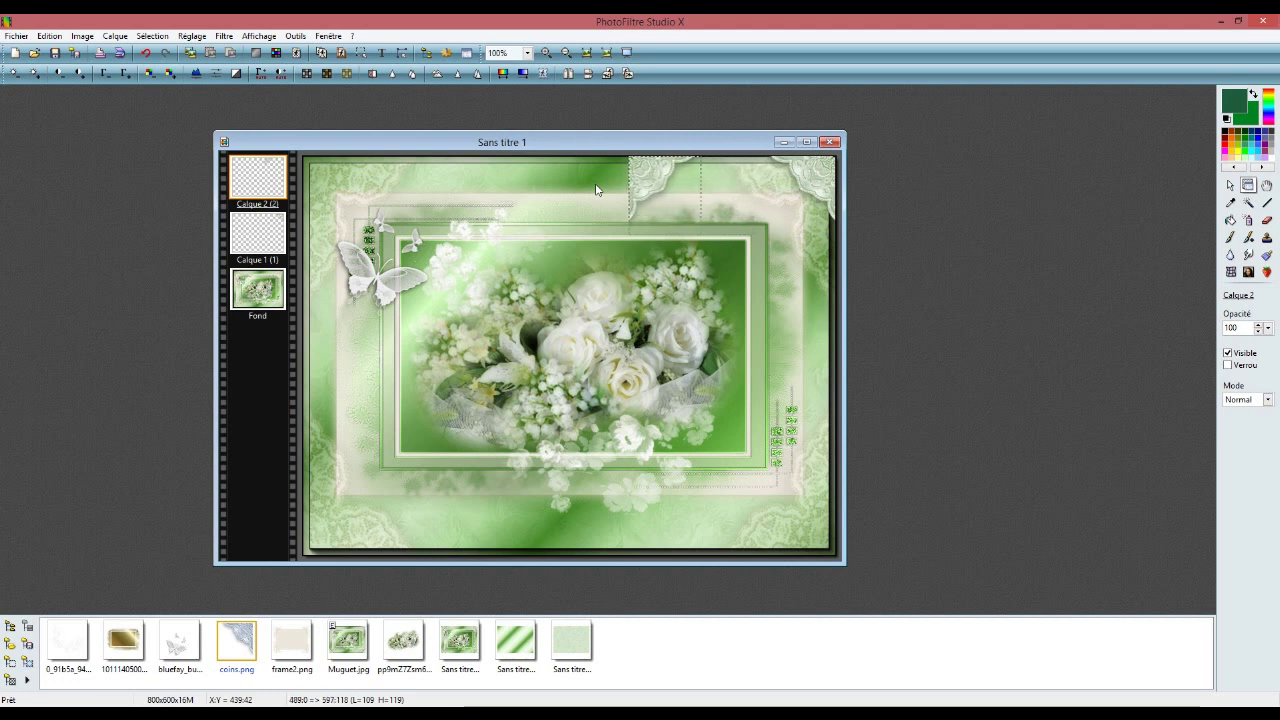
pyautogui.press('Left')
pyautogui.press('Left')
pyautogui.press('Left')
pyautogui.press('Left')
pyautogui.press('Left')
pyautogui.press('Left')
pyautogui.press('Left')
pyautogui.press('Left')
pyautogui.press('Left')
pyautogui.press('Left')
pyautogui.press('Left')
pyautogui.press('Left')
pyautogui.press('Left')
pyautogui.press('Left')
pyautogui.press('Left')
pyautogui.press('Left')
pyautogui.press('Left')
pyautogui.press('Left')
pyautogui.press('Left')
pyautogui.press('Left')
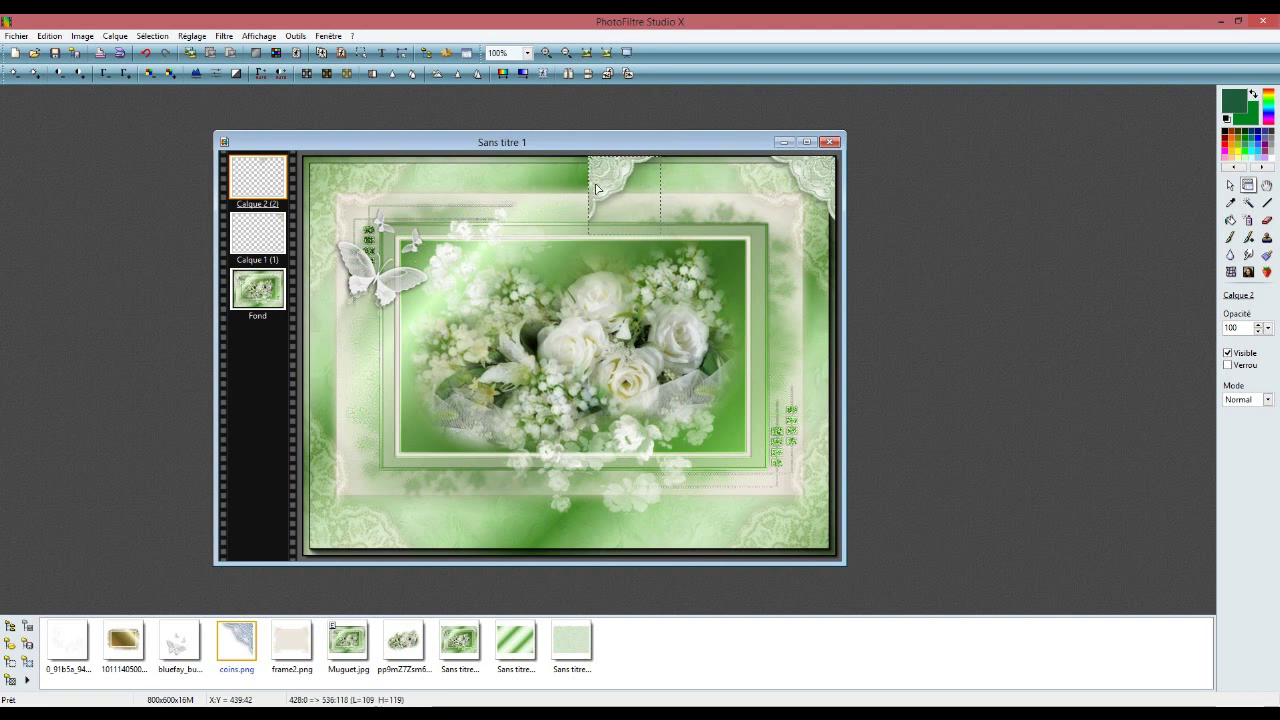
pyautogui.press('Left')
pyautogui.press('Left')
pyautogui.press('Left')
pyautogui.press('Left')
pyautogui.press('Left')
pyautogui.press('Left')
pyautogui.press('Left')
pyautogui.press('Left')
pyautogui.press('Left')
pyautogui.press('Left')
pyautogui.press('Left')
pyautogui.press('Left')
pyautogui.press('Left')
pyautogui.press('Left')
pyautogui.press('Left')
pyautogui.press('Left')
pyautogui.press('Left')
pyautogui.press('Left')
pyautogui.press('Left')
pyautogui.press('Left')
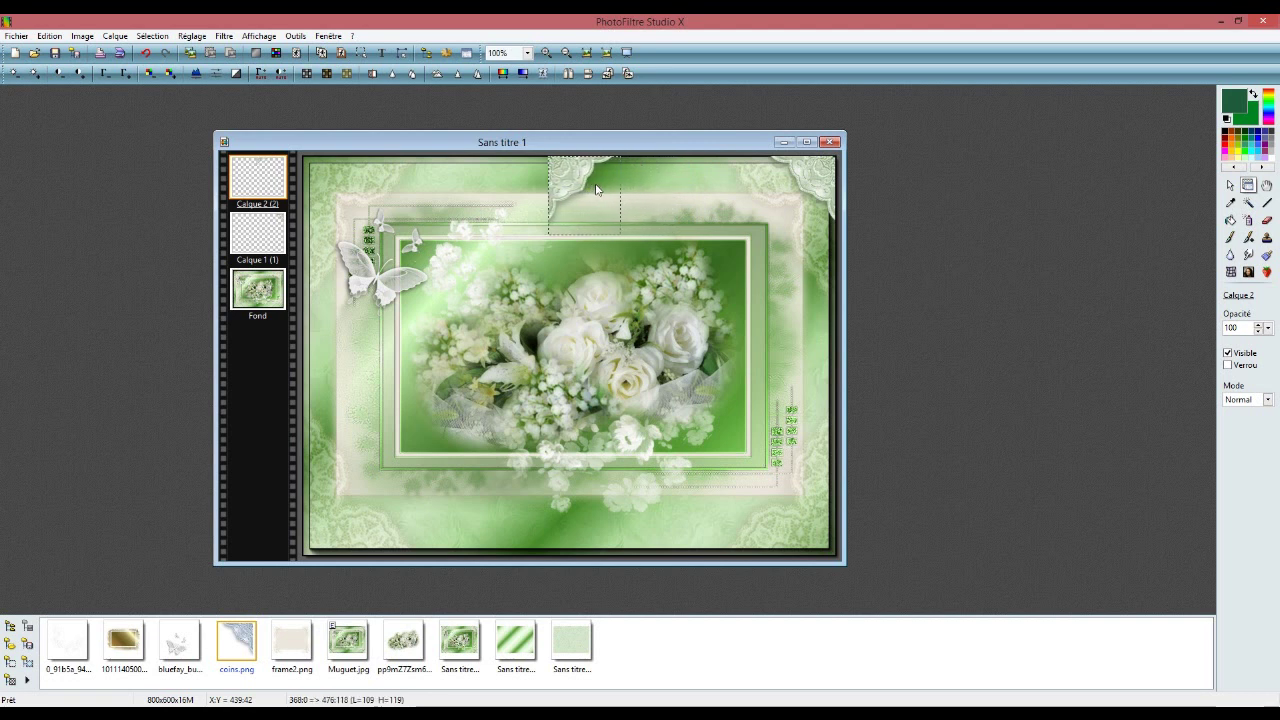
pyautogui.press('Left')
pyautogui.press('Left')
pyautogui.press('Left')
pyautogui.press('Left')
pyautogui.press('Left')
pyautogui.press('Left')
pyautogui.press('Left')
pyautogui.press('Left')
pyautogui.press('Left')
pyautogui.press('Left')
pyautogui.press('Left')
pyautogui.press('Left')
pyautogui.press('Left')
pyautogui.press('Left')
pyautogui.press('Left')
pyautogui.press('Left')
pyautogui.press('Left')
pyautogui.press('Left')
pyautogui.press('Left')
pyautogui.press('Left')
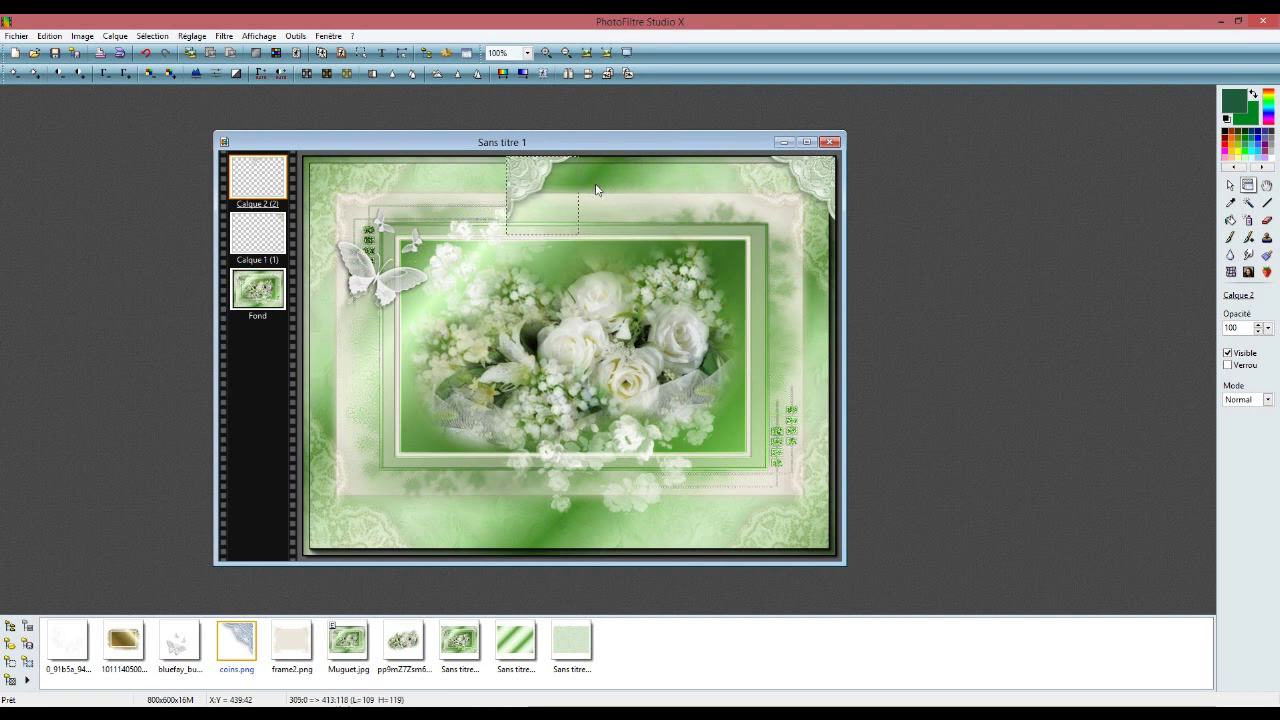
pyautogui.press('Left')
pyautogui.press('Left')
pyautogui.press('Left')
pyautogui.press('Left')
pyautogui.press('Left')
pyautogui.press('Left')
pyautogui.press('Left')
pyautogui.press('Left')
pyautogui.press('Left')
pyautogui.press('Left')
pyautogui.press('Left')
pyautogui.press('Left')
pyautogui.press('Left')
pyautogui.press('Left')
pyautogui.press('Left')
pyautogui.press('Left')
pyautogui.press('Left')
pyautogui.press('Left')
pyautogui.press('Left')
pyautogui.press('Left')
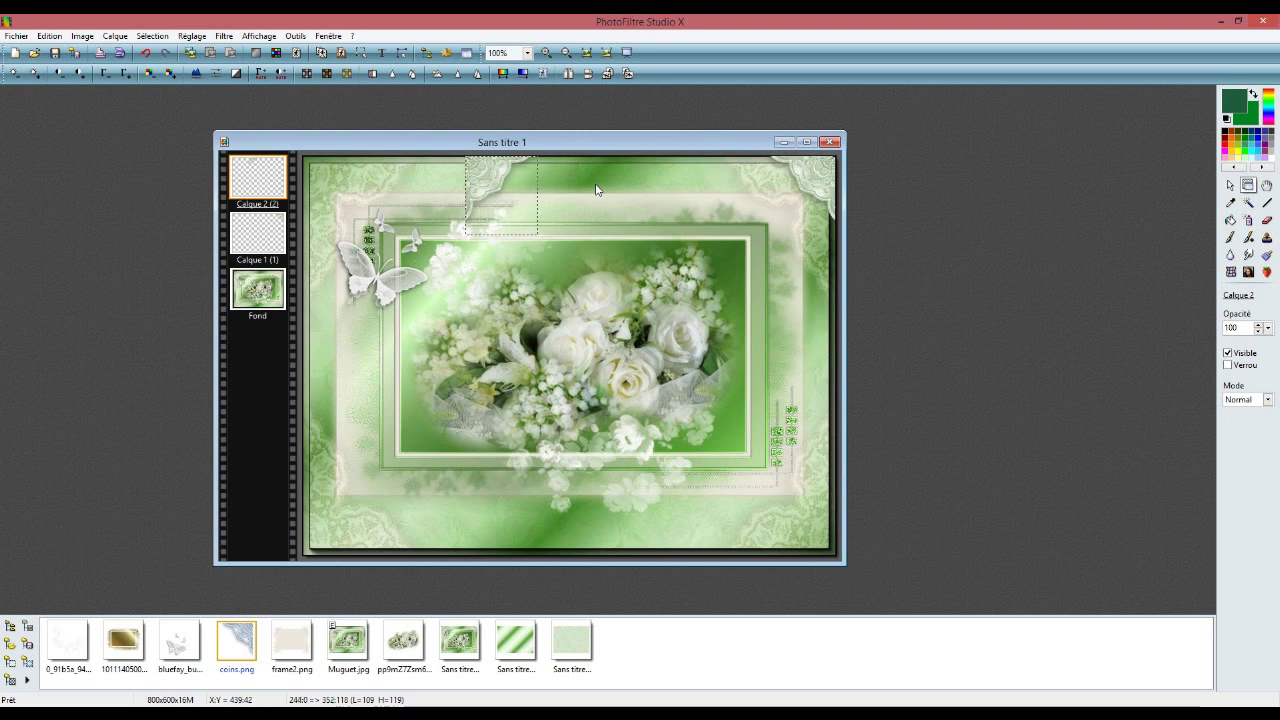
# Move the flipped lace corner copy into the picture's upper-left corner at X 0, Y 0 and merge it with the layer below
pyautogui.press('Left')
pyautogui.press('Left')
pyautogui.press('Left')
pyautogui.press('Left')
pyautogui.press('Left')
pyautogui.press('Left')
pyautogui.press('Left')
pyautogui.press('Left')
pyautogui.press('Left')
pyautogui.press('Left')
pyautogui.press('Left')
pyautogui.press('Left')
pyautogui.press('Left')
pyautogui.press('Left')
pyautogui.press('Left')
pyautogui.press('Left')
pyautogui.press('Left')
pyautogui.press('Left')
pyautogui.press('Left')
pyautogui.press('Left')
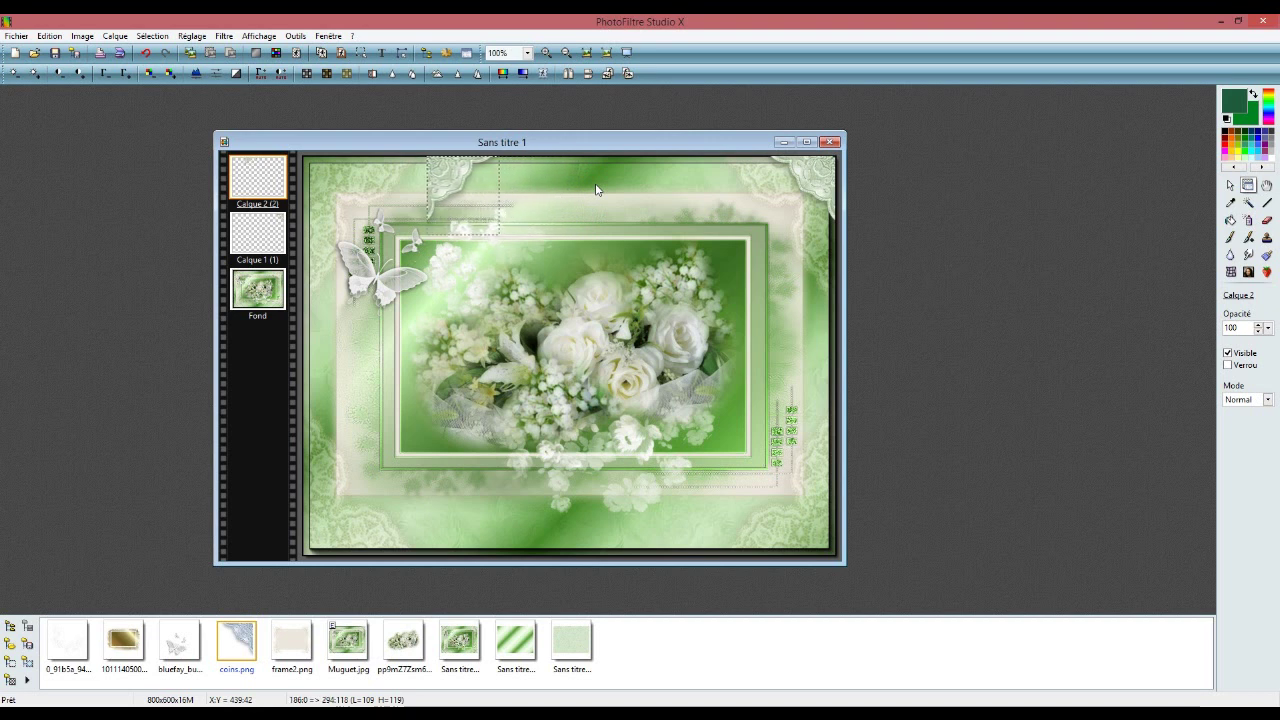
pyautogui.press('Left')
pyautogui.press('Left')
pyautogui.press('Left')
pyautogui.press('Left')
pyautogui.press('Left')
pyautogui.press('Left')
pyautogui.press('Left')
pyautogui.press('Left')
pyautogui.press('Left')
pyautogui.press('Left')
pyautogui.press('Left')
pyautogui.press('Left')
pyautogui.press('Left')
pyautogui.press('Left')
pyautogui.press('Left')
pyautogui.press('Left')
pyautogui.press('Left')
pyautogui.press('Left')
pyautogui.press('Left')
pyautogui.press('Left')
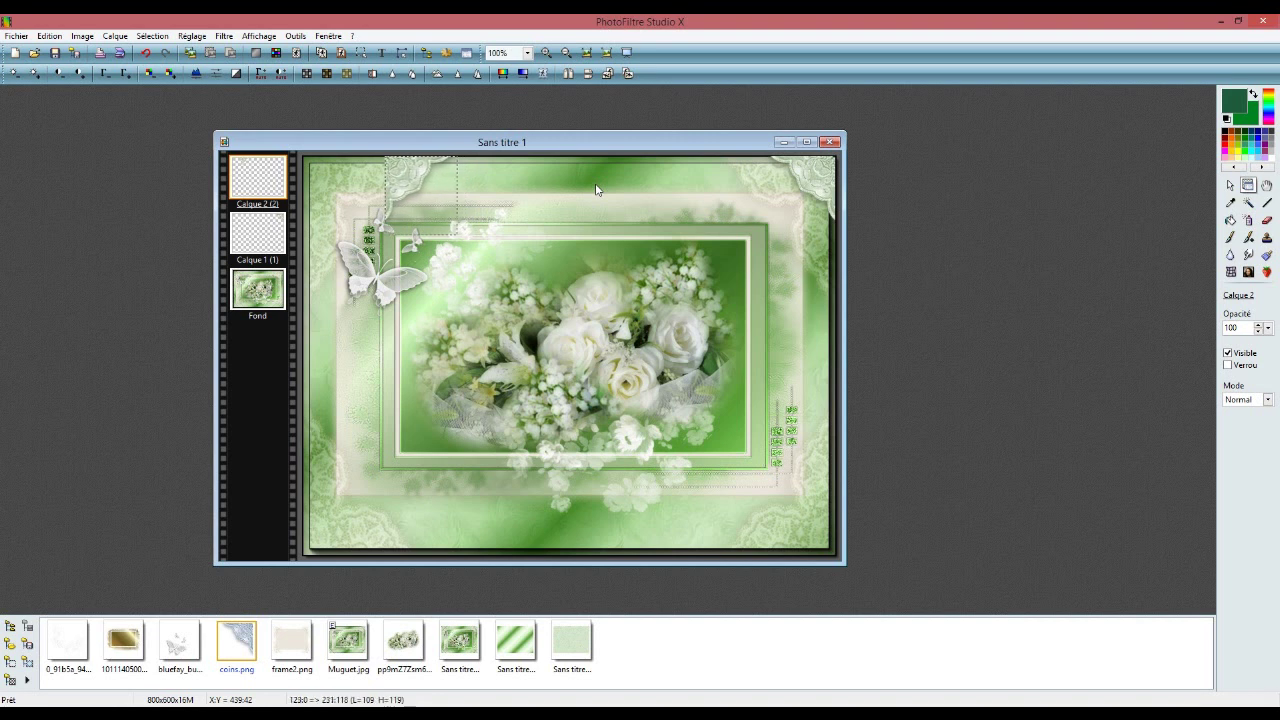
pyautogui.press('Left')
pyautogui.press('Left')
pyautogui.press('Left')
pyautogui.press('Left')
pyautogui.press('Left')
pyautogui.press('Left')
pyautogui.press('Left')
pyautogui.press('Left')
pyautogui.press('Left')
pyautogui.press('Left')
pyautogui.press('Left')
pyautogui.press('Left')
pyautogui.press('Left')
pyautogui.press('Left')
pyautogui.press('Left')
pyautogui.press('Left')
pyautogui.press('Left')
pyautogui.press('Left')
pyautogui.press('Left')
pyautogui.press('Left')
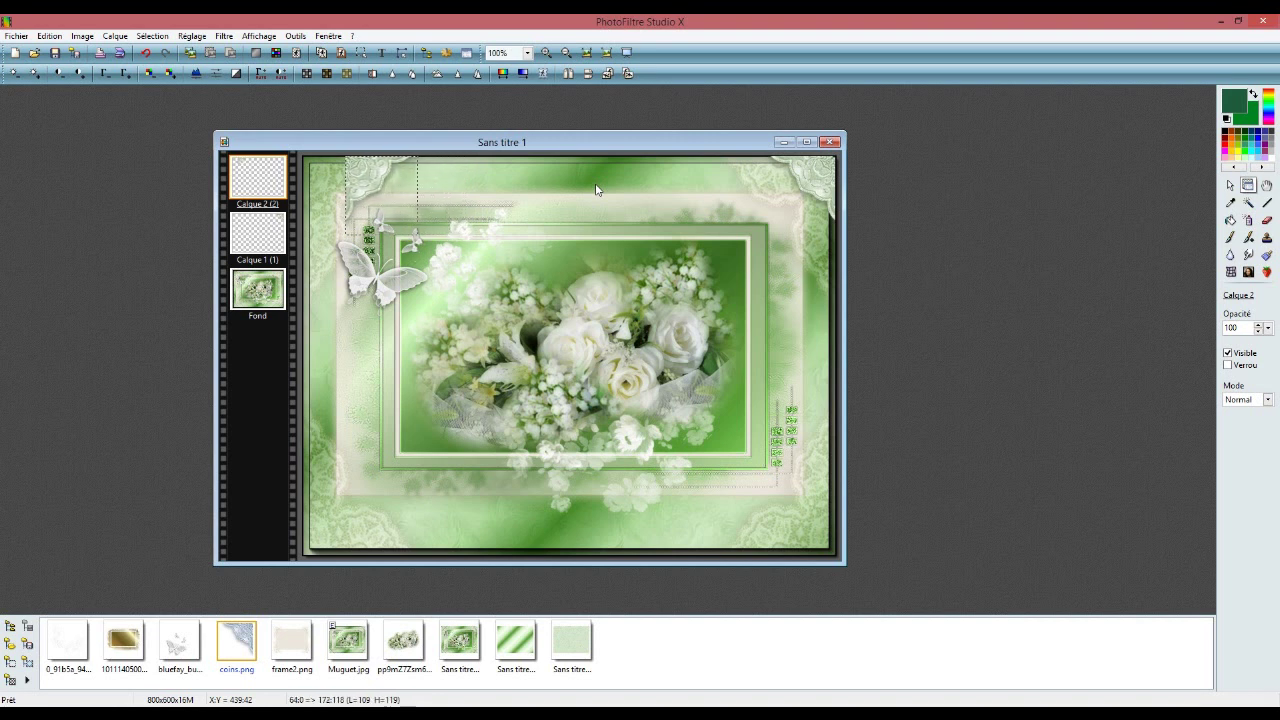
pyautogui.press('Left')
pyautogui.press('Left')
pyautogui.press('Left')
pyautogui.press('Left')
pyautogui.press('Left')
pyautogui.press('Left')
pyautogui.press('Left')
pyautogui.press('Left')
pyautogui.press('Left')
pyautogui.press('Left')
pyautogui.press('Left')
pyautogui.press('Left')
pyautogui.press('Left')
pyautogui.press('Left')
pyautogui.press('Left')
pyautogui.press('Left')
pyautogui.press('Left')
pyautogui.press('Left')
pyautogui.press('Left')
pyautogui.press('Left')
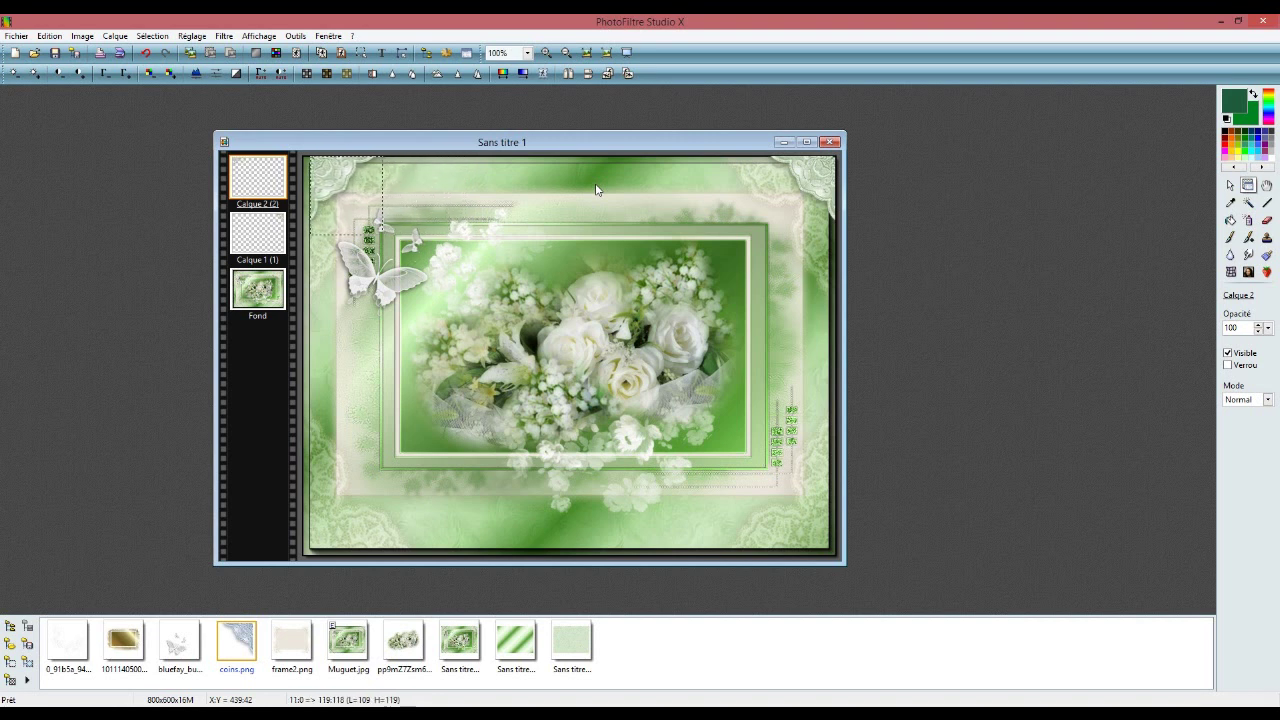
pyautogui.press('Left')
pyautogui.press('Left')
pyautogui.press('Left')
pyautogui.press('Left')
pyautogui.press('Left')
pyautogui.press('Left')
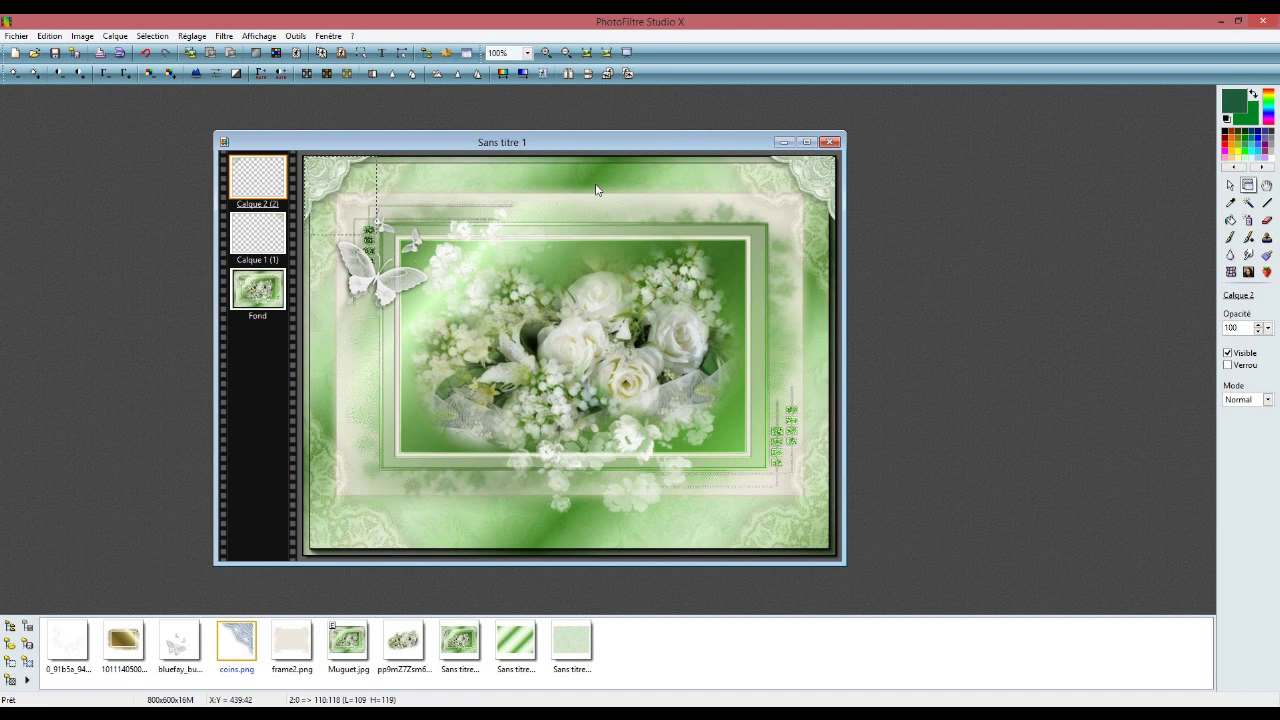
pyautogui.press('Left')
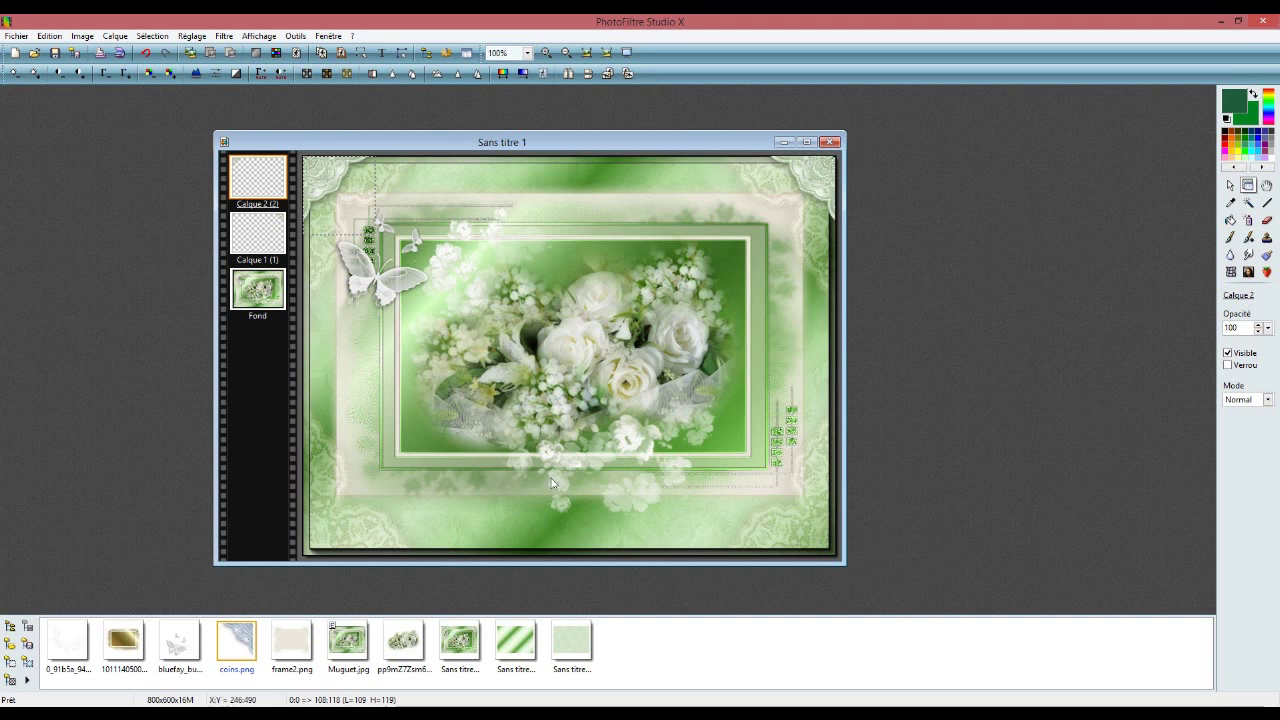
pyautogui.rightClick(251, 186)
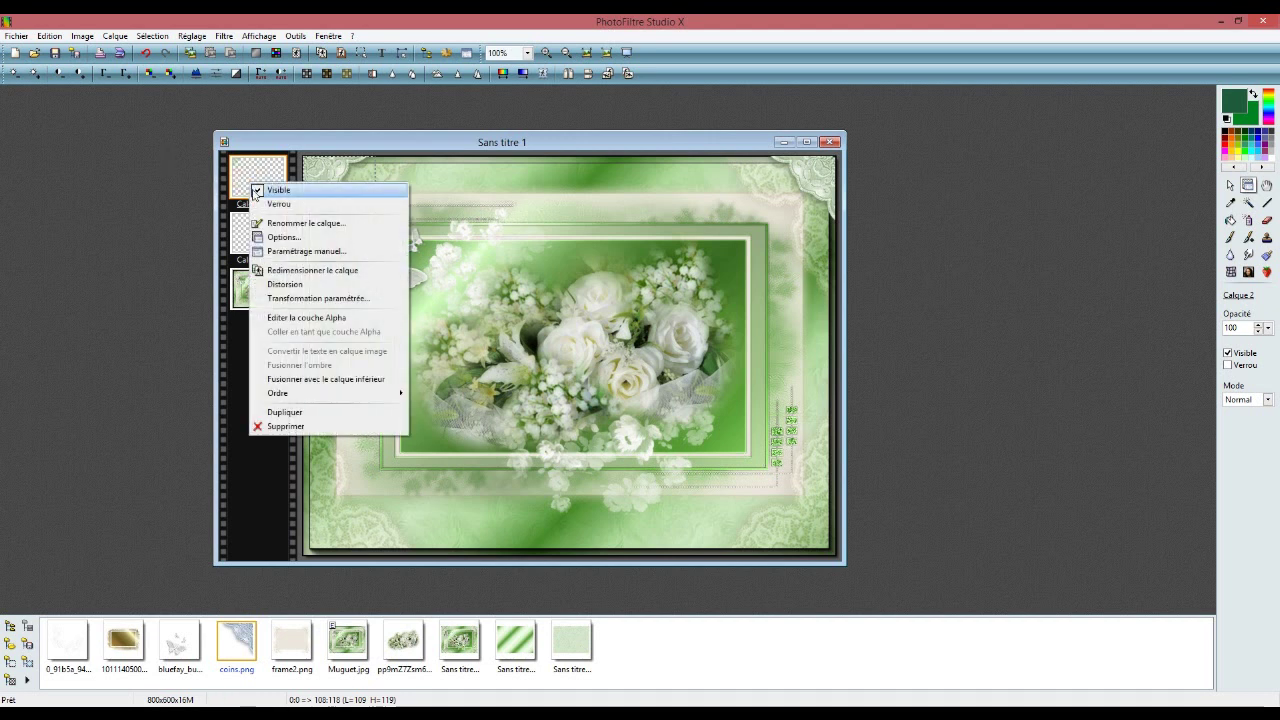
pyautogui.click(340, 379)
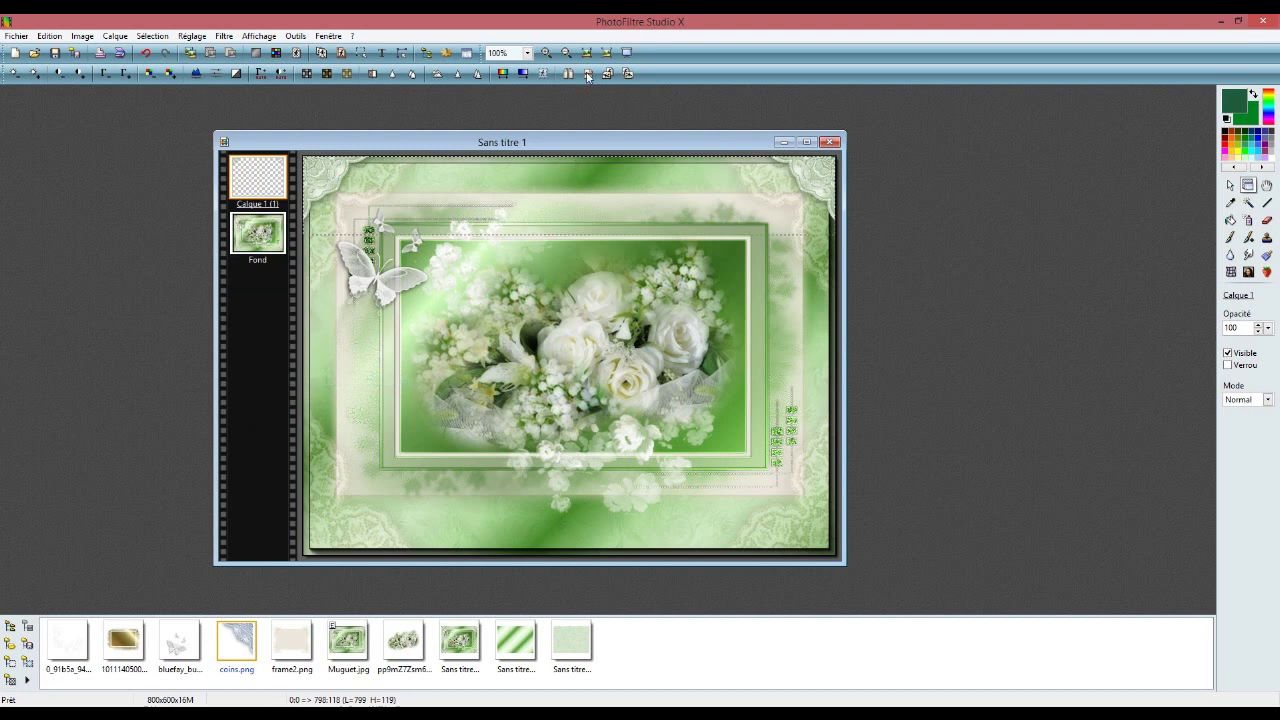
# Duplicate the merged layer holding both upper lace corners and flip the copy vertically
pyautogui.rightClick(277, 186)
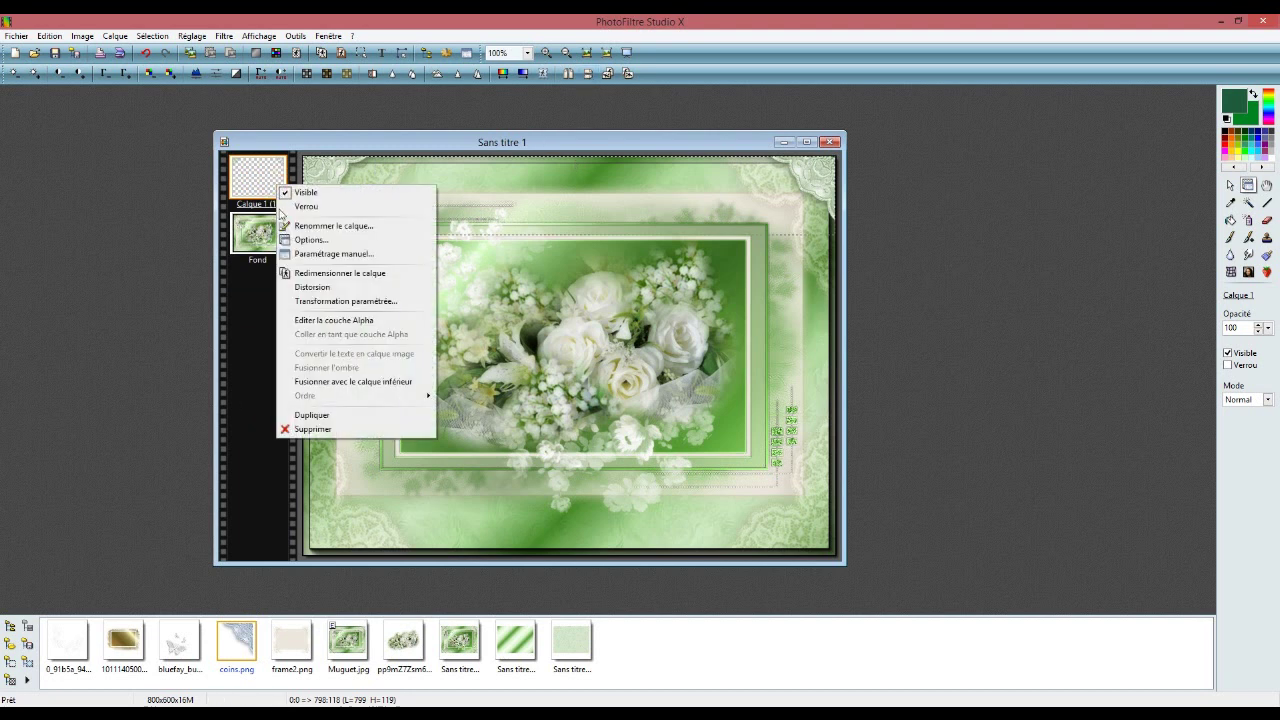
pyautogui.click(336, 418)
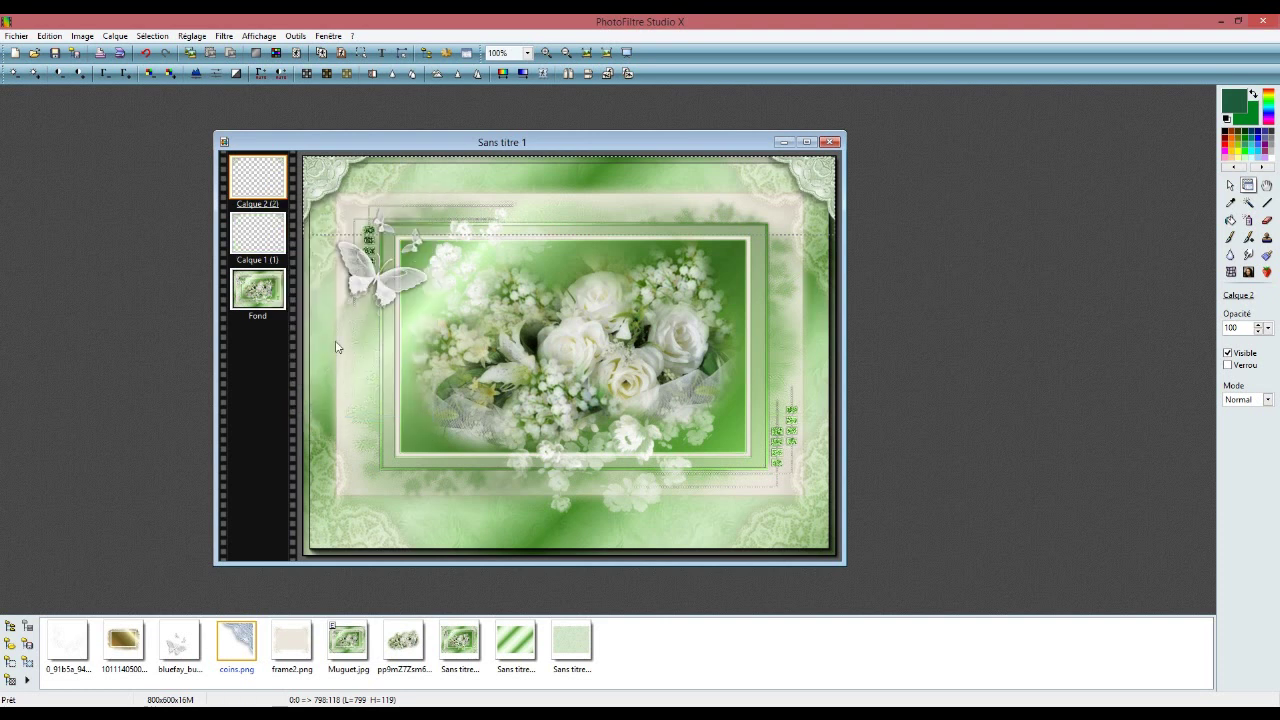
pyautogui.click(589, 75)
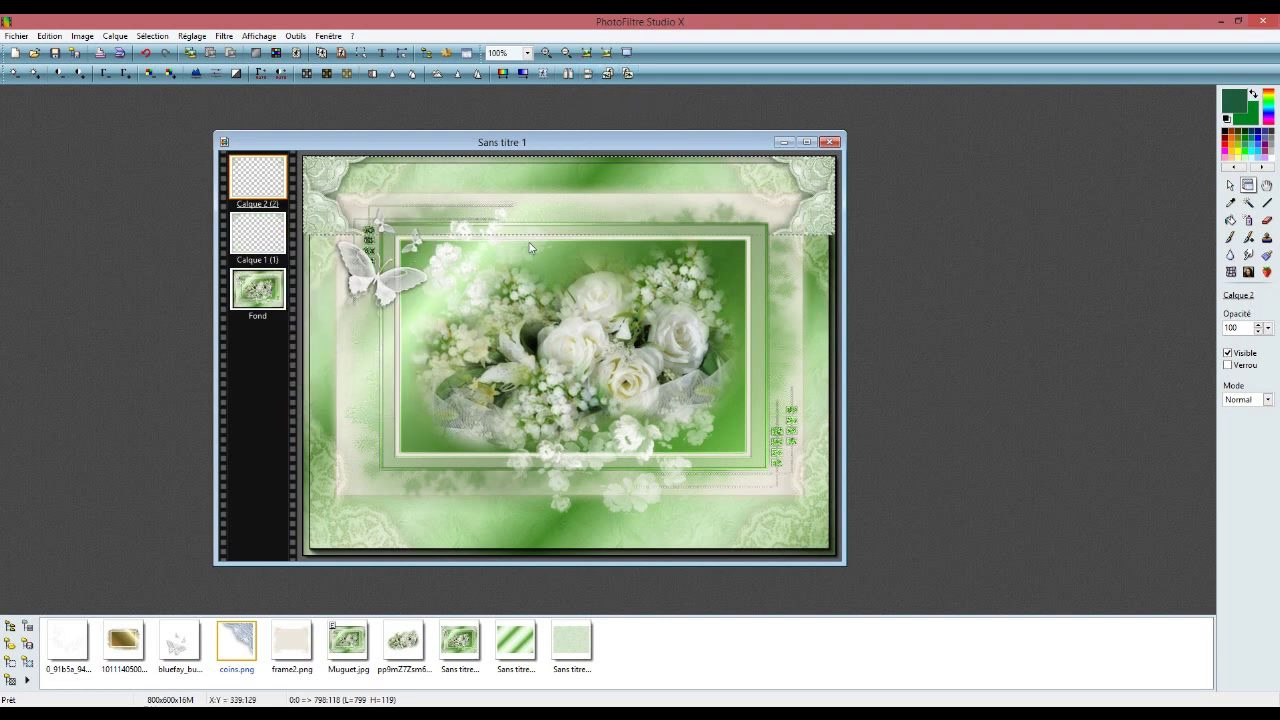
# Move the vertically flipped lace corners copy straight down toward the picture's lower corners, to about X 0, Y 420
pyautogui.press('Down')
pyautogui.press('Down')
pyautogui.press('Down')
pyautogui.press('Down')
pyautogui.press('Down')
pyautogui.press('Down')
pyautogui.press('Down')
pyautogui.press('Down')
pyautogui.press('Down')
pyautogui.press('Down')
pyautogui.press('Down')
pyautogui.press('Down')
pyautogui.press('Down')
pyautogui.press('Down')
pyautogui.press('Down')
pyautogui.press('Down')
pyautogui.press('Down')
pyautogui.press('Down')
pyautogui.press('Down')
pyautogui.press('Down')
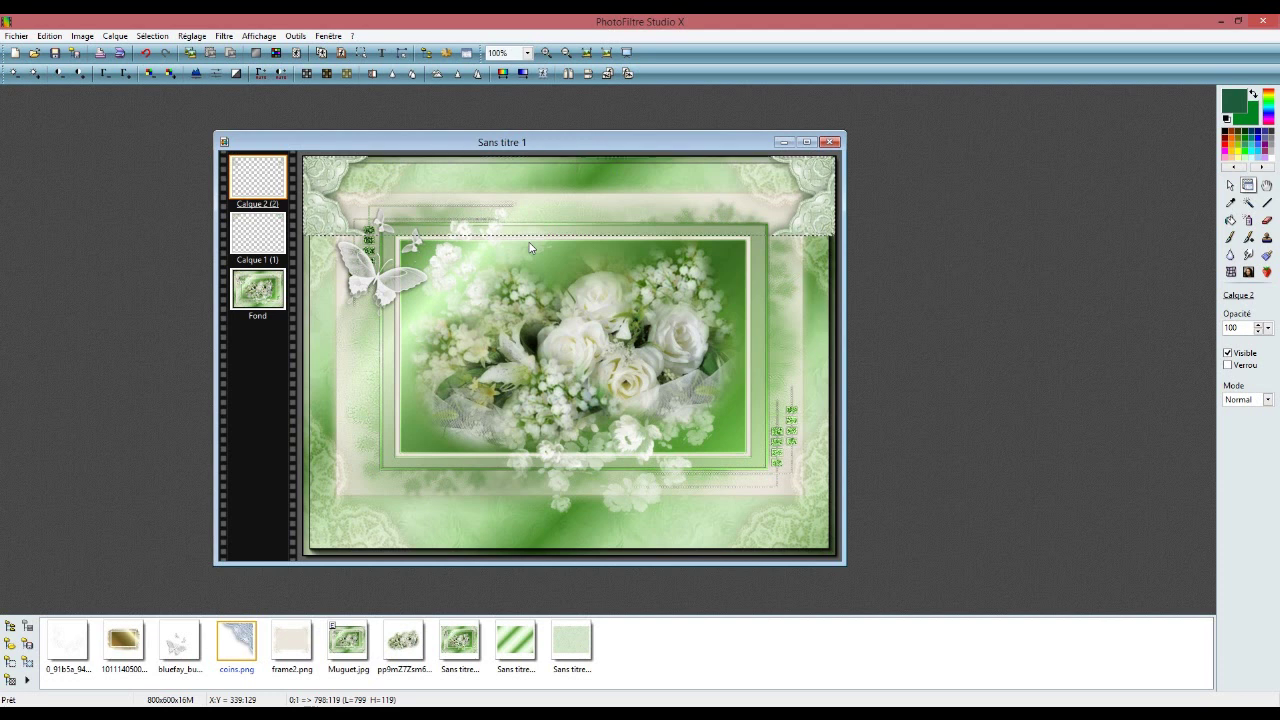
pyautogui.press('Down')
pyautogui.press('Down')
pyautogui.press('Down')
pyautogui.press('Down')
pyautogui.press('Down')
pyautogui.press('Down')
pyautogui.press('Down')
pyautogui.press('Down')
pyautogui.press('Down')
pyautogui.press('Down')
pyautogui.press('Down')
pyautogui.press('Down')
pyautogui.press('Down')
pyautogui.press('Down')
pyautogui.press('Down')
pyautogui.press('Down')
pyautogui.press('Down')
pyautogui.press('Down')
pyautogui.press('Down')
pyautogui.press('Down')
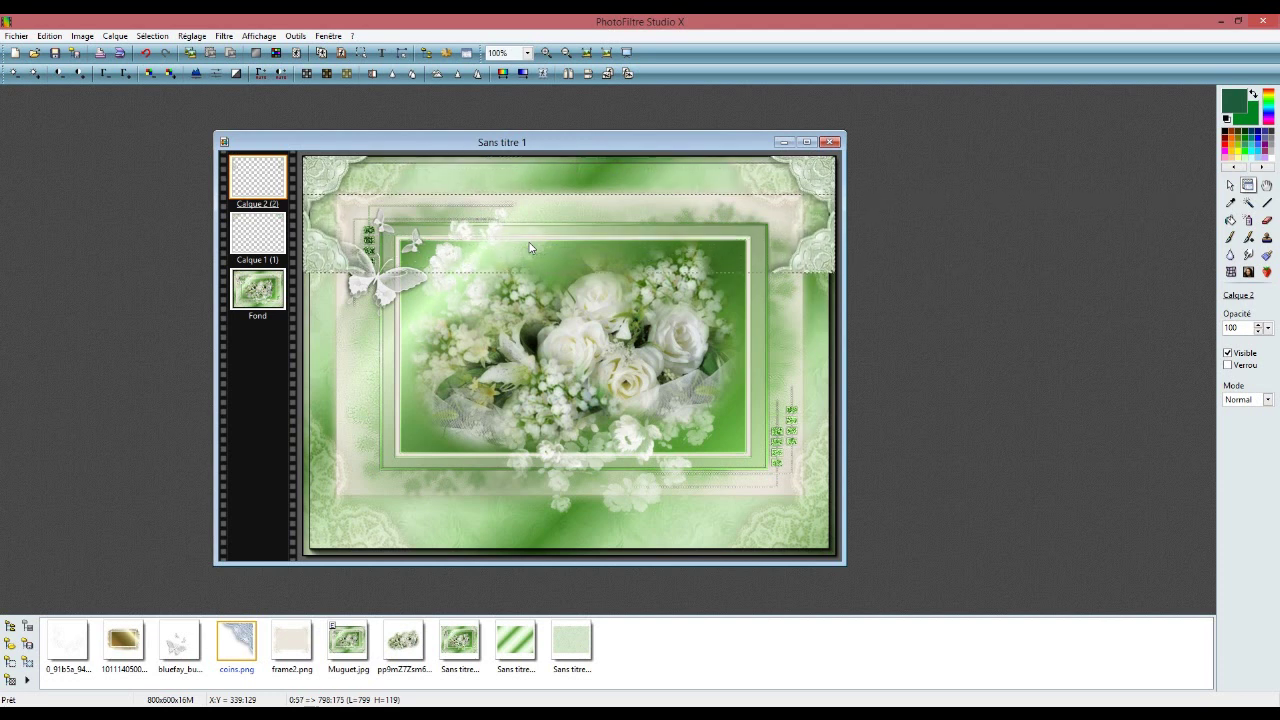
pyautogui.press('Down')
pyautogui.press('Down')
pyautogui.press('Down')
pyautogui.press('Down')
pyautogui.press('Down')
pyautogui.press('Down')
pyautogui.press('Down')
pyautogui.press('Down')
pyautogui.press('Down')
pyautogui.press('Down')
pyautogui.press('Down')
pyautogui.press('Down')
pyautogui.press('Down')
pyautogui.press('Down')
pyautogui.press('Down')
pyautogui.press('Down')
pyautogui.press('Down')
pyautogui.press('Down')
pyautogui.press('Down')
pyautogui.press('Down')
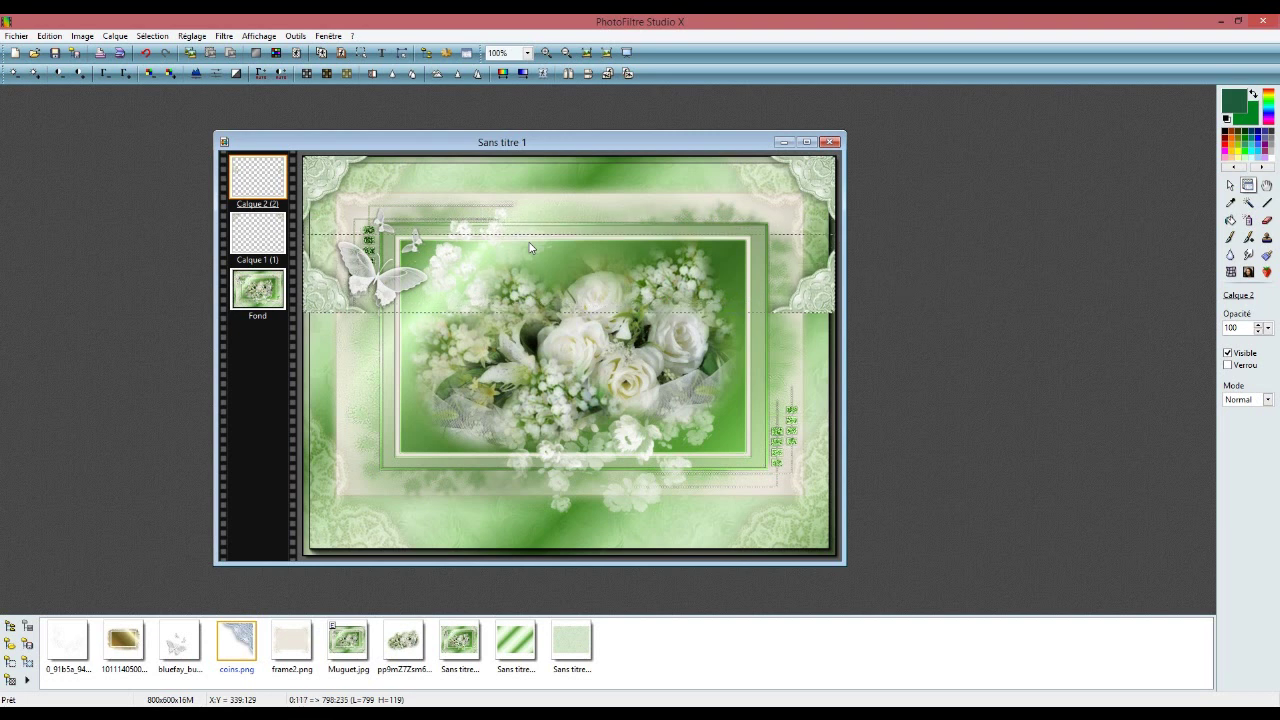
pyautogui.press('Down')
pyautogui.press('Down')
pyautogui.press('Down')
pyautogui.press('Down')
pyautogui.press('Down')
pyautogui.press('Down')
pyautogui.press('Down')
pyautogui.press('Down')
pyautogui.press('Down')
pyautogui.press('Down')
pyautogui.press('Down')
pyautogui.press('Down')
pyautogui.press('Down')
pyautogui.press('Down')
pyautogui.press('Down')
pyautogui.press('Down')
pyautogui.press('Down')
pyautogui.press('Down')
pyautogui.press('Down')
pyautogui.press('Down')
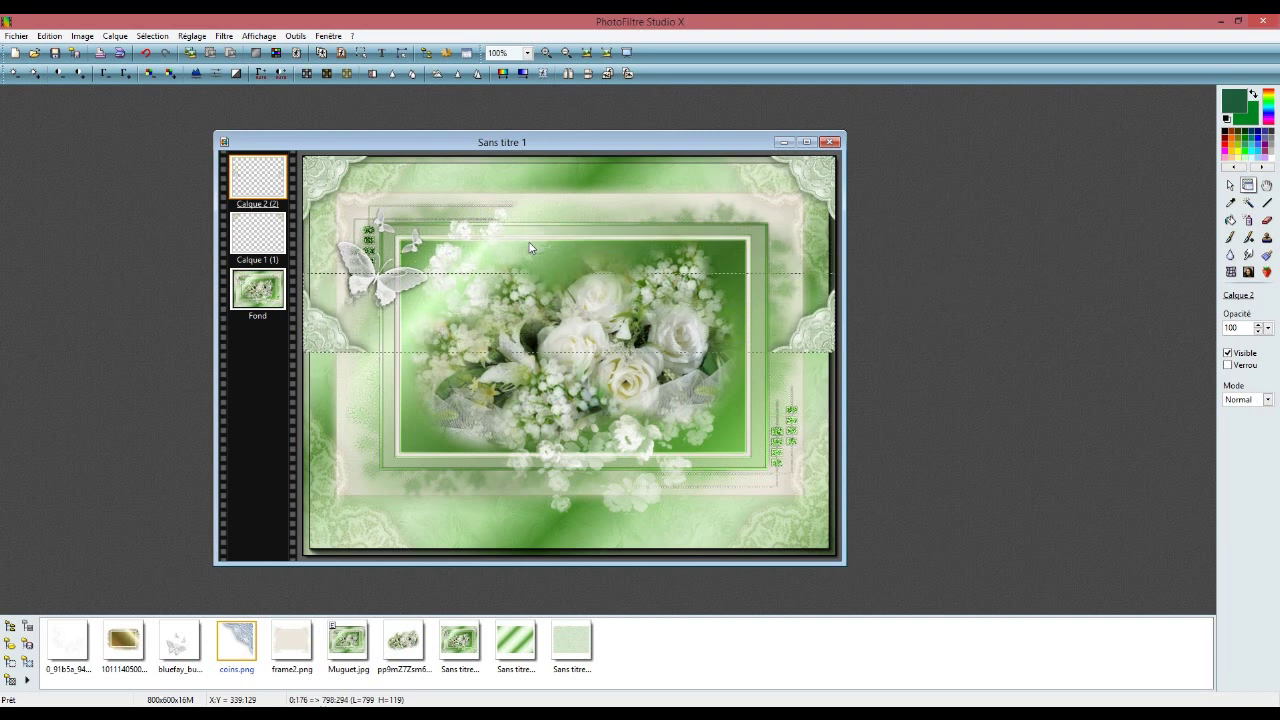
pyautogui.press('Down')
pyautogui.press('Down')
pyautogui.press('Down')
pyautogui.press('Down')
pyautogui.press('Down')
pyautogui.press('Down')
pyautogui.press('Down')
pyautogui.press('Down')
pyautogui.press('Down')
pyautogui.press('Down')
pyautogui.press('Down')
pyautogui.press('Down')
pyautogui.press('Down')
pyautogui.press('Down')
pyautogui.press('Down')
pyautogui.press('Down')
pyautogui.press('Down')
pyautogui.press('Down')
pyautogui.press('Down')
pyautogui.press('Down')
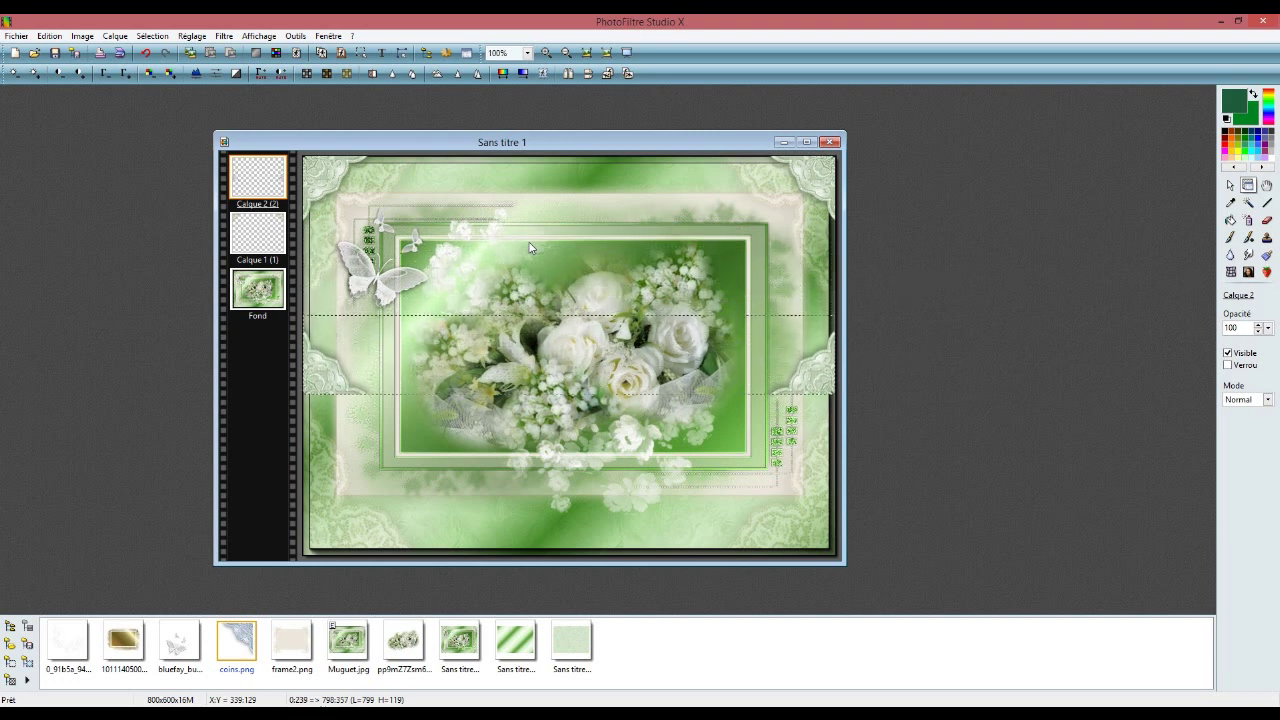
pyautogui.press('Down')
pyautogui.press('Down')
pyautogui.press('Down')
pyautogui.press('Down')
pyautogui.press('Down')
pyautogui.press('Down')
pyautogui.press('Down')
pyautogui.press('Down')
pyautogui.press('Down')
pyautogui.press('Down')
pyautogui.press('Down')
pyautogui.press('Down')
pyautogui.press('Down')
pyautogui.press('Down')
pyautogui.press('Down')
pyautogui.press('Down')
pyautogui.press('Down')
pyautogui.press('Down')
pyautogui.press('Down')
pyautogui.press('Down')
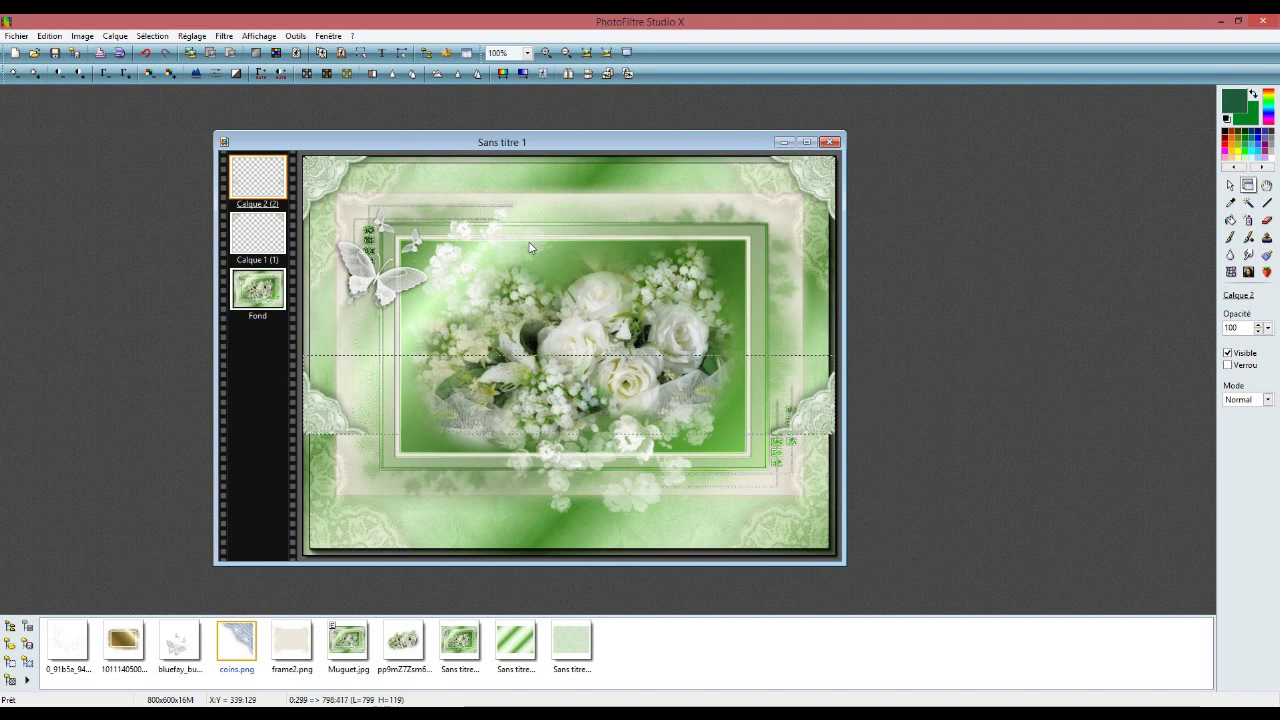
pyautogui.press('Down')
pyautogui.press('Down')
pyautogui.press('Down')
pyautogui.press('Down')
pyautogui.press('Down')
pyautogui.press('Down')
pyautogui.press('Down')
pyautogui.press('Down')
pyautogui.press('Down')
pyautogui.press('Down')
pyautogui.press('Down')
pyautogui.press('Down')
pyautogui.press('Down')
pyautogui.press('Down')
pyautogui.press('Down')
pyautogui.press('Down')
pyautogui.press('Down')
pyautogui.press('Down')
pyautogui.press('Down')
pyautogui.press('Down')
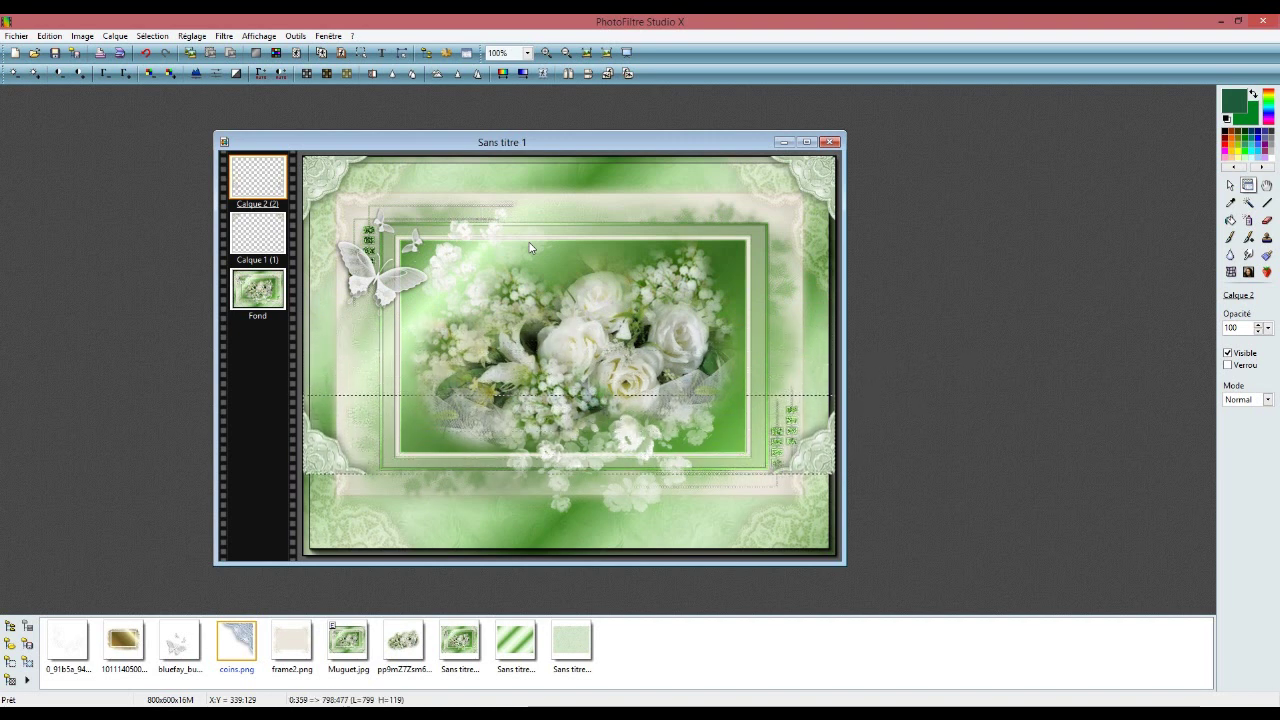
pyautogui.press('Down')
pyautogui.press('Down')
pyautogui.press('Down')
pyautogui.press('Down')
pyautogui.press('Down')
pyautogui.press('Down')
pyautogui.press('Down')
pyautogui.press('Down')
pyautogui.press('Down')
pyautogui.press('Down')
pyautogui.press('Down')
pyautogui.press('Down')
pyautogui.press('Down')
pyautogui.press('Down')
pyautogui.press('Down')
pyautogui.press('Down')
pyautogui.press('Down')
pyautogui.press('Down')
pyautogui.press('Down')
pyautogui.press('Down')
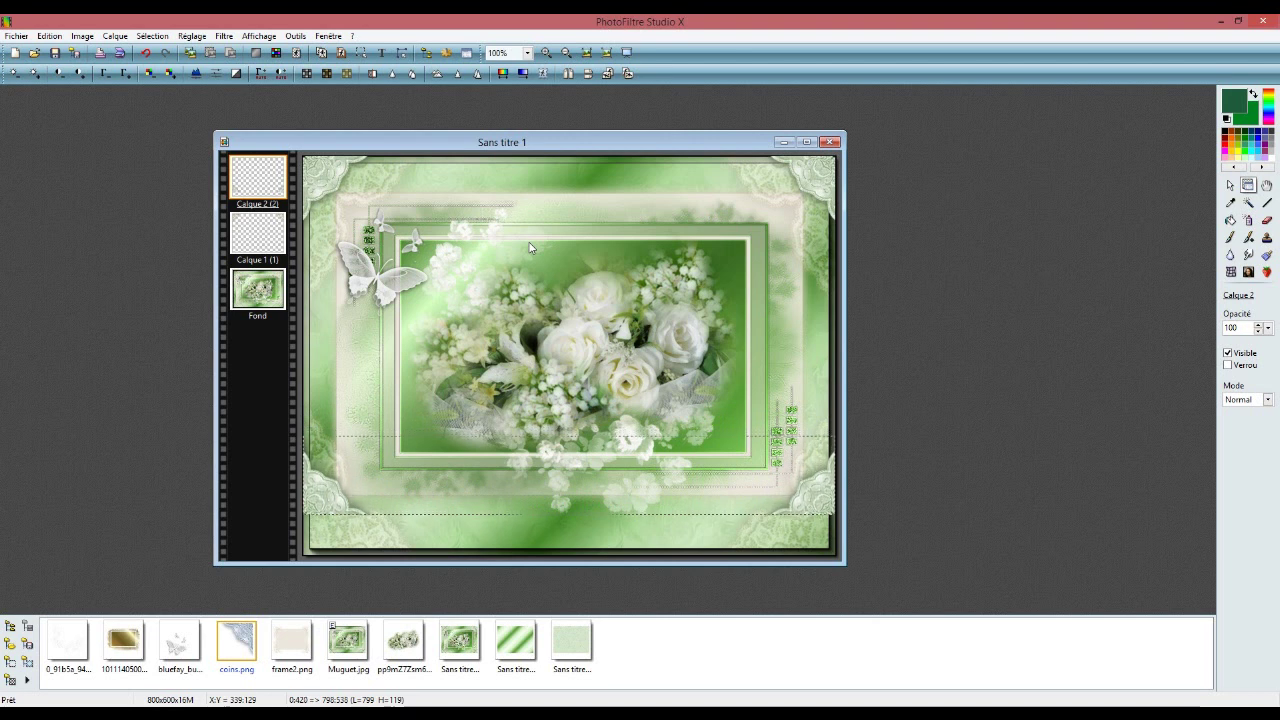
# Move the flipped lace corners straight down into the picture's lower corners at X 0, Y 480 and merge all layers into the background
pyautogui.press('Down')
pyautogui.press('Down')
pyautogui.press('Down')
pyautogui.press('Down')
pyautogui.press('Down')
pyautogui.press('Down')
pyautogui.press('Down')
pyautogui.press('Down')
pyautogui.press('Down')
pyautogui.press('Down')
pyautogui.press('Down')
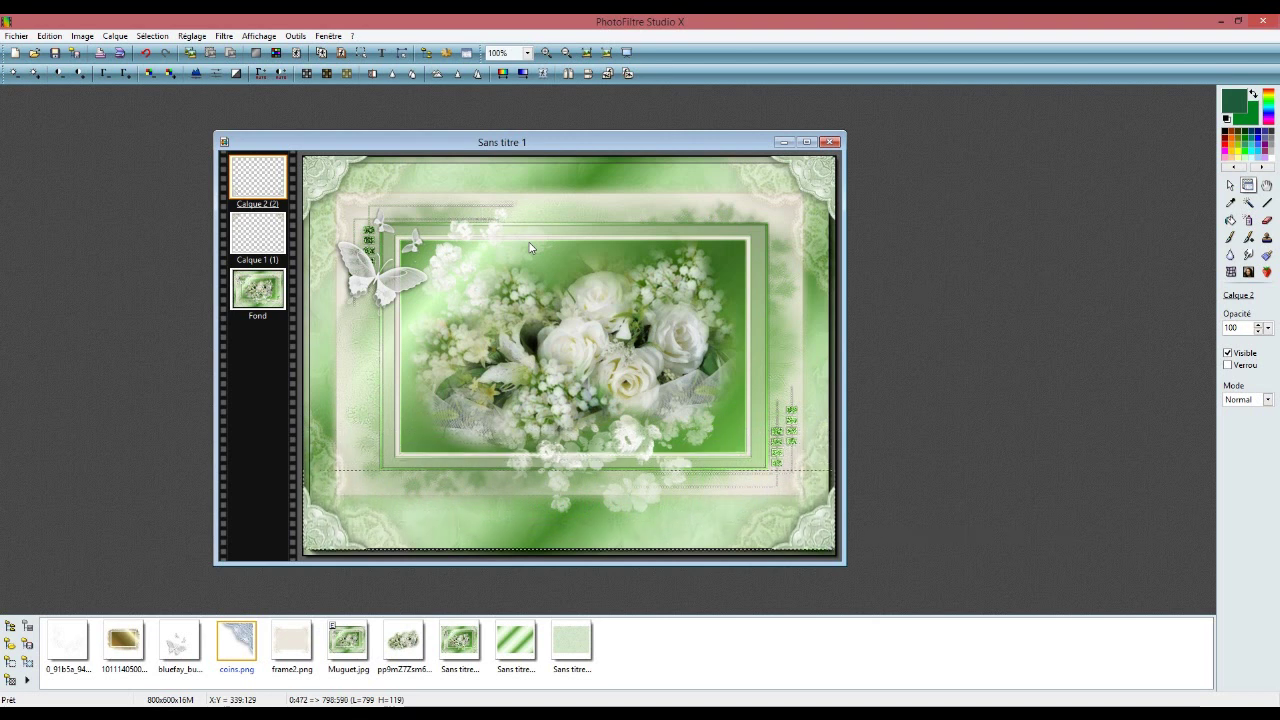
pyautogui.press('Down')
pyautogui.press('Down')
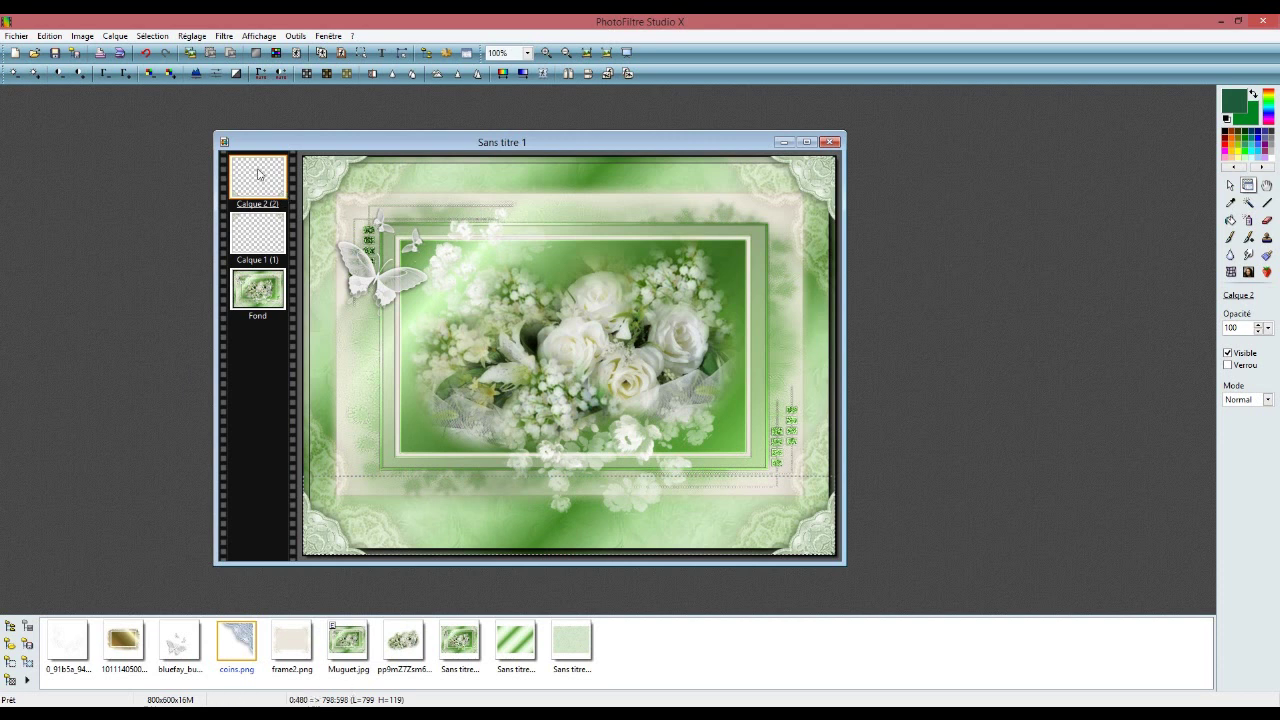
pyautogui.click(106, 40)
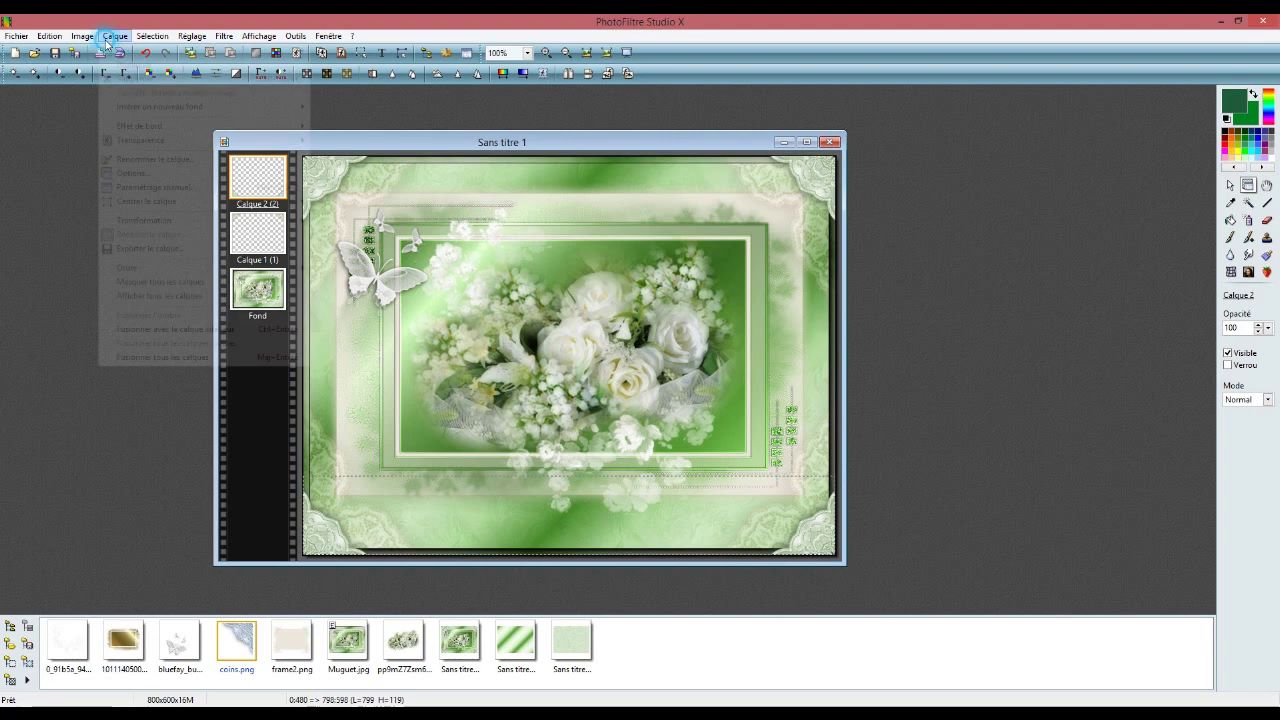
pyautogui.click(196, 357)
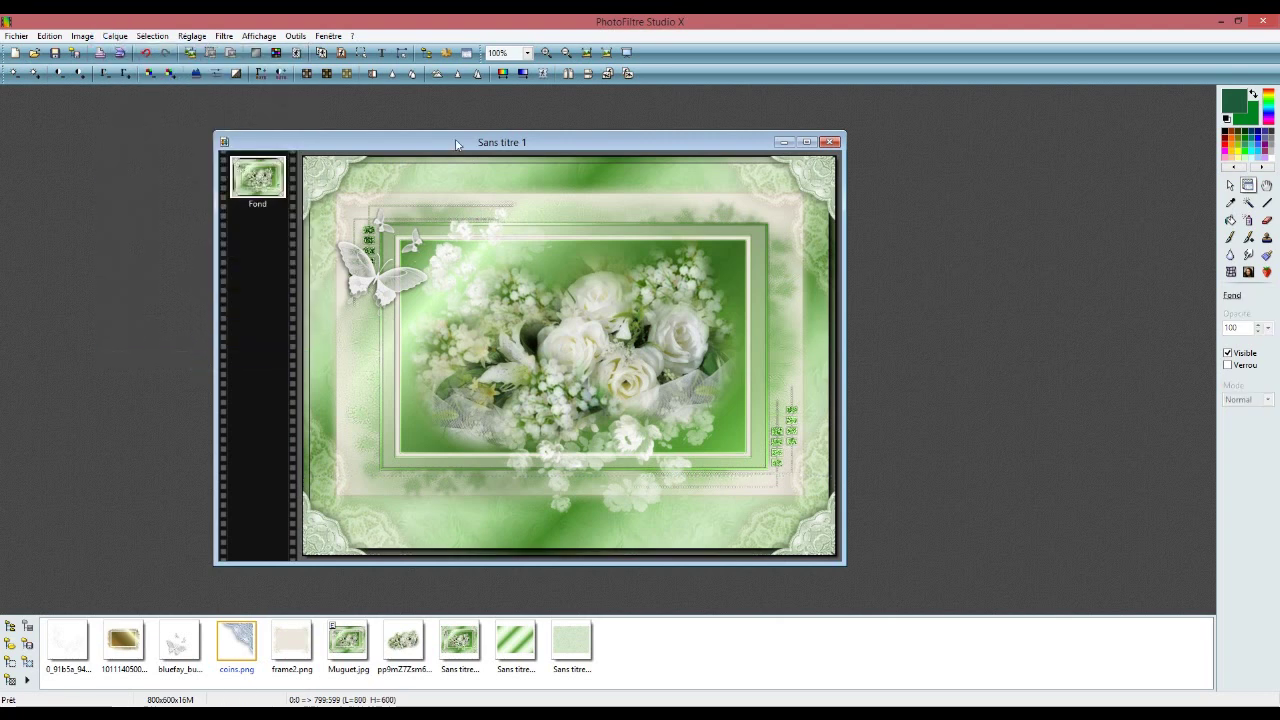
# Start a new text on the flattened picture and place the text settings dialog over the picture window
pyautogui.moveTo(455, 142); pyautogui.dragTo(418, 161)
pyautogui.click(381, 52)
pyautogui.click(443, 313)
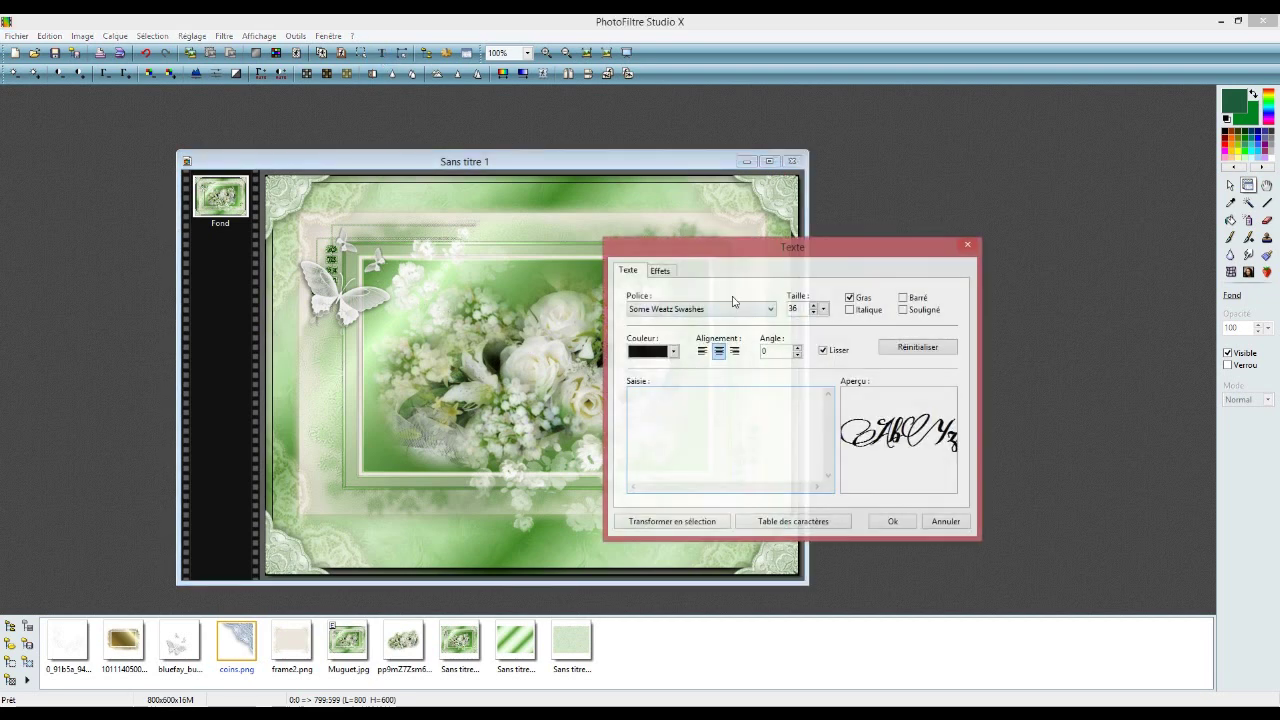
pyautogui.moveTo(700, 245); pyautogui.dragTo(527, 245)
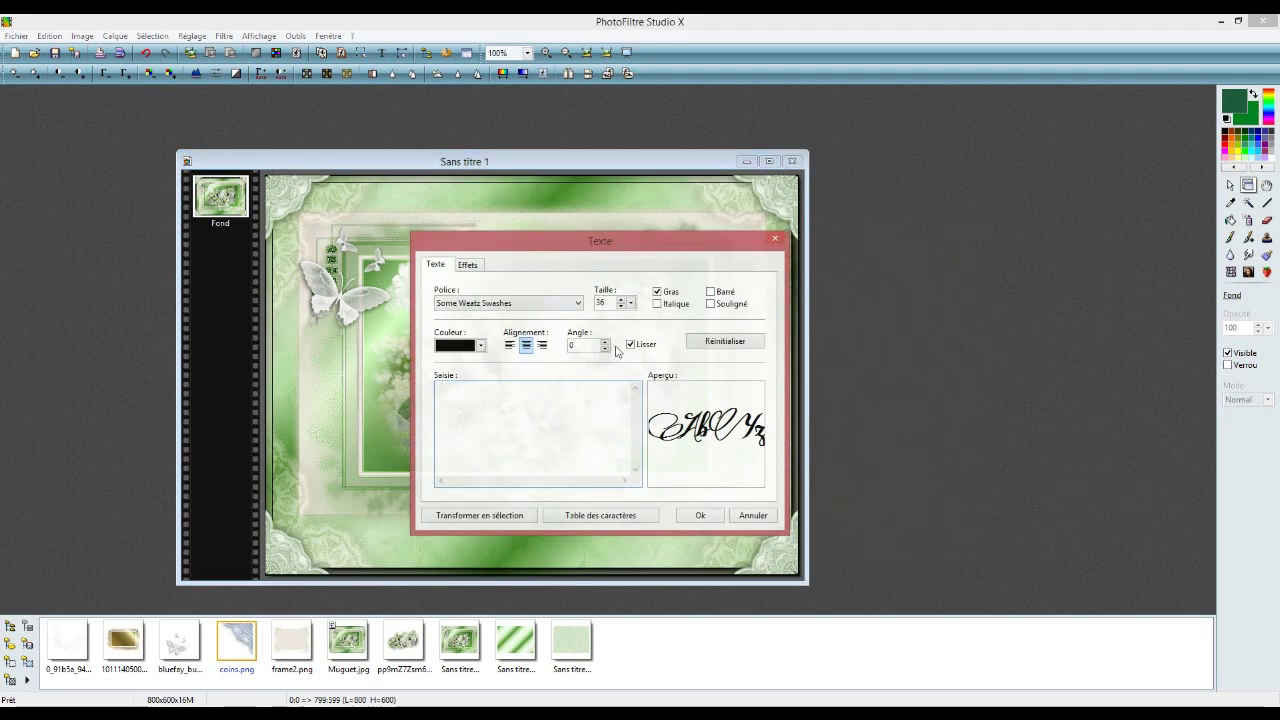